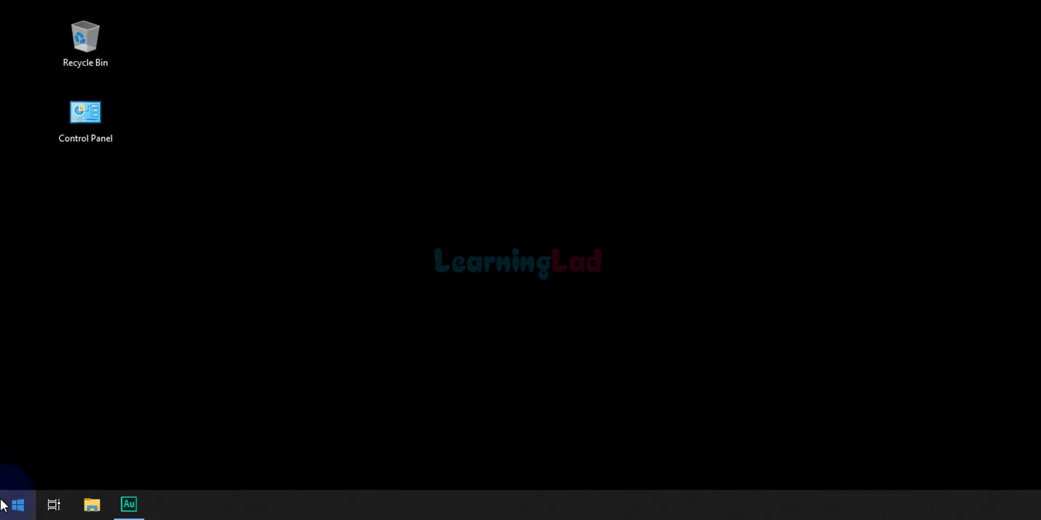
# - Launch File Explorer from a Start search, show This PC, and expand the View tab's Options menu
pyautogui.click(3, 507)
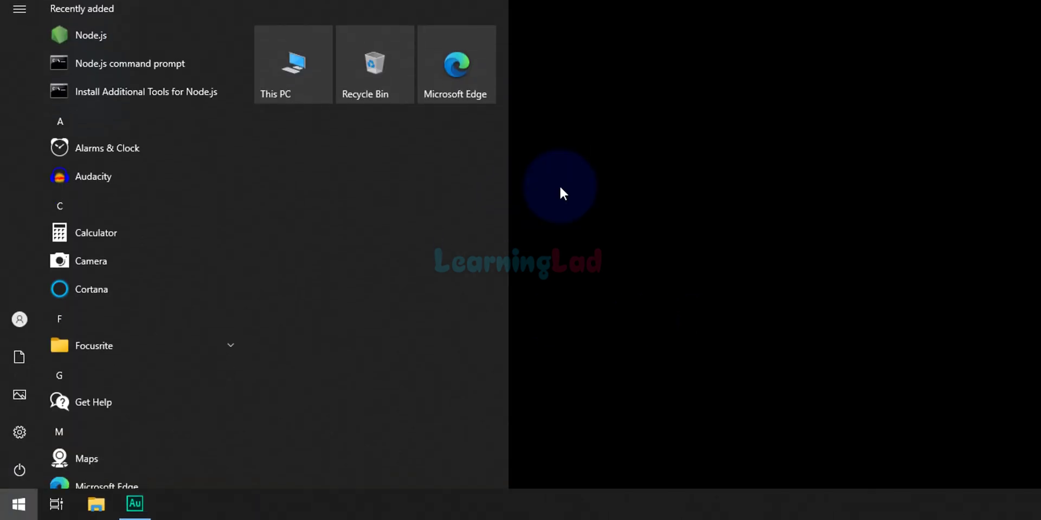
pyautogui.write('file e')
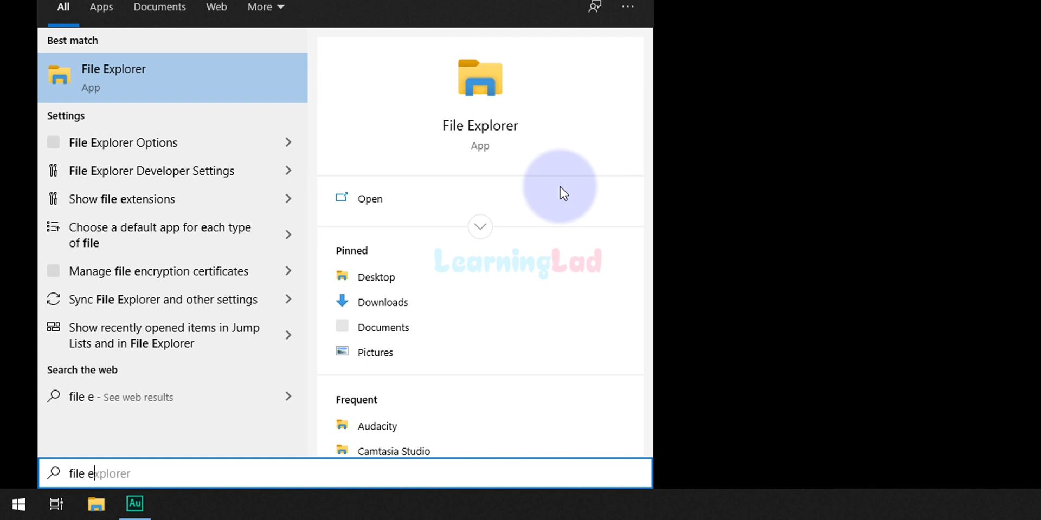
pyautogui.write('xplorer')
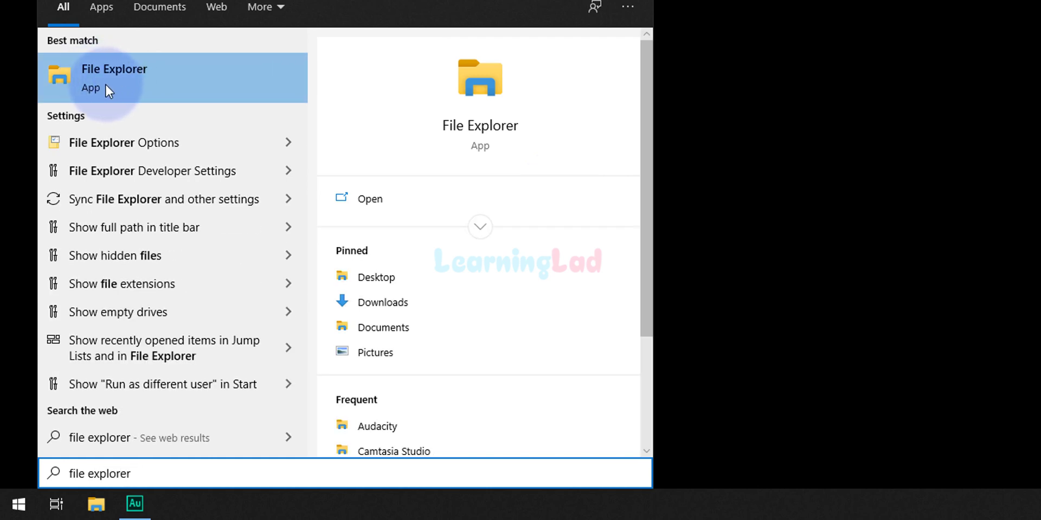
pyautogui.click(153, 75)
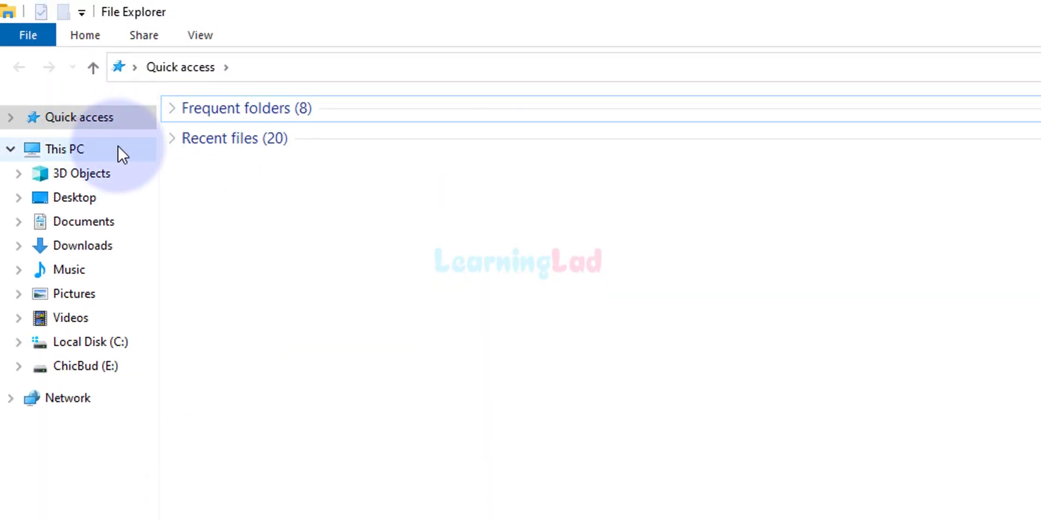
pyautogui.click(77, 153)
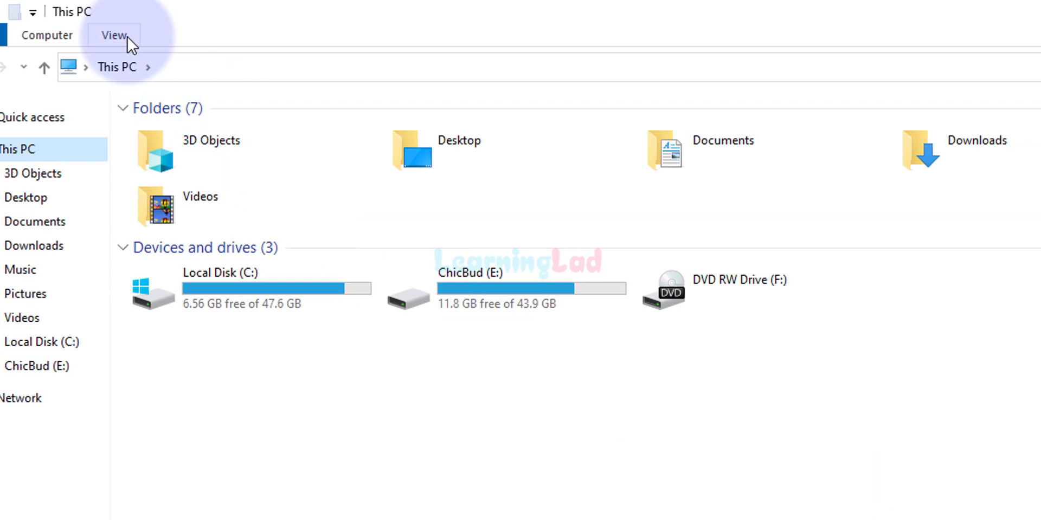
pyautogui.click(114, 36)
pyautogui.click(836, 101)
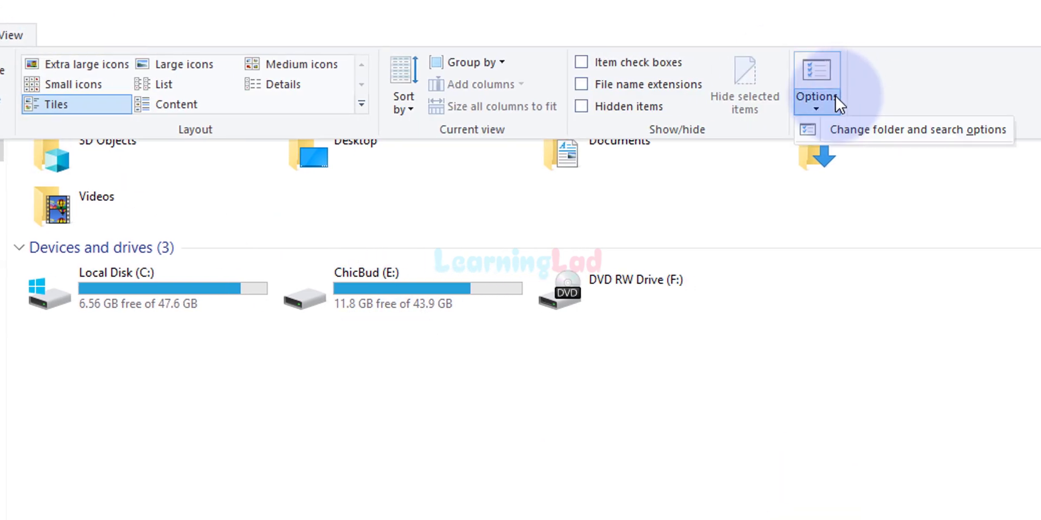
# - Enable 'Show hidden files, folders, and drives' in Folder Options and apply it
pyautogui.click(873, 131)
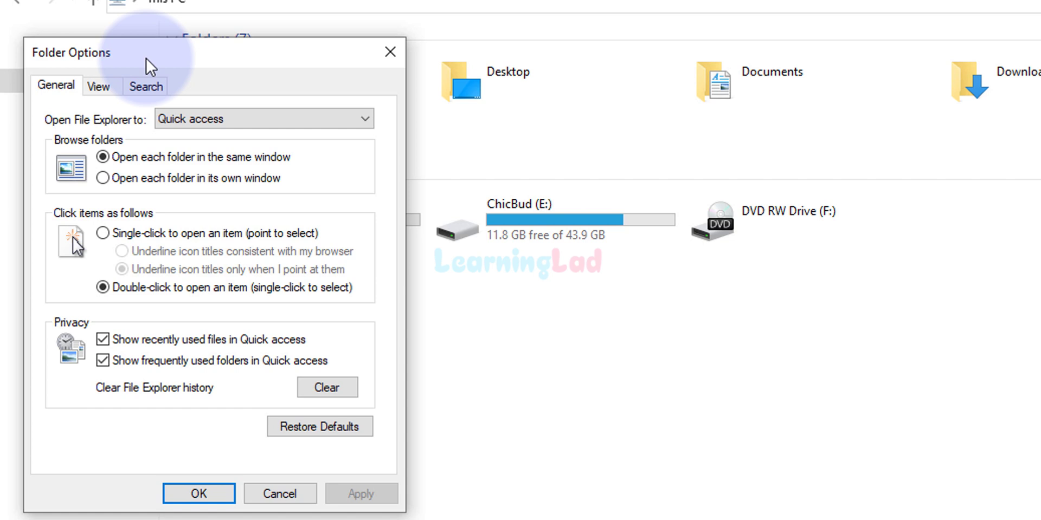
pyautogui.click(104, 89)
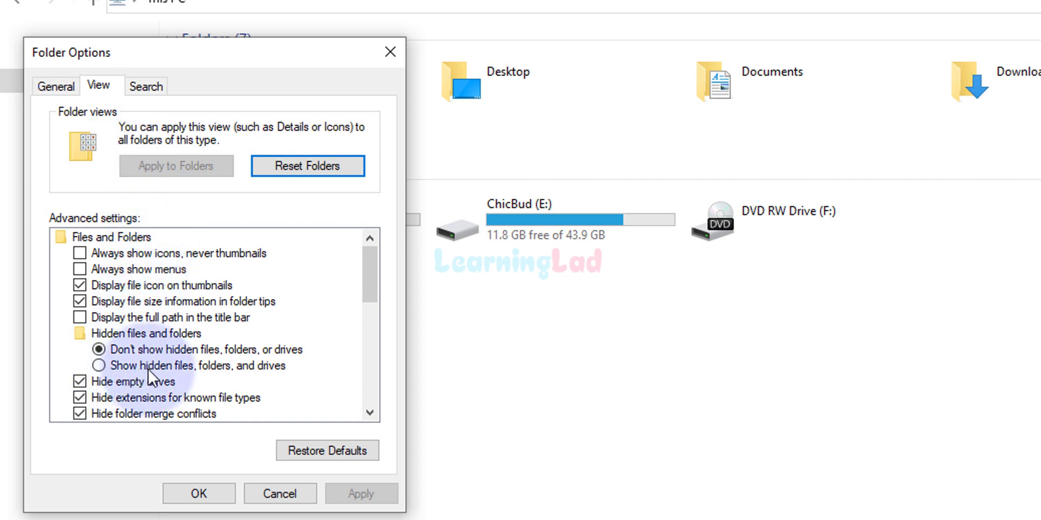
pyautogui.click(217, 368)
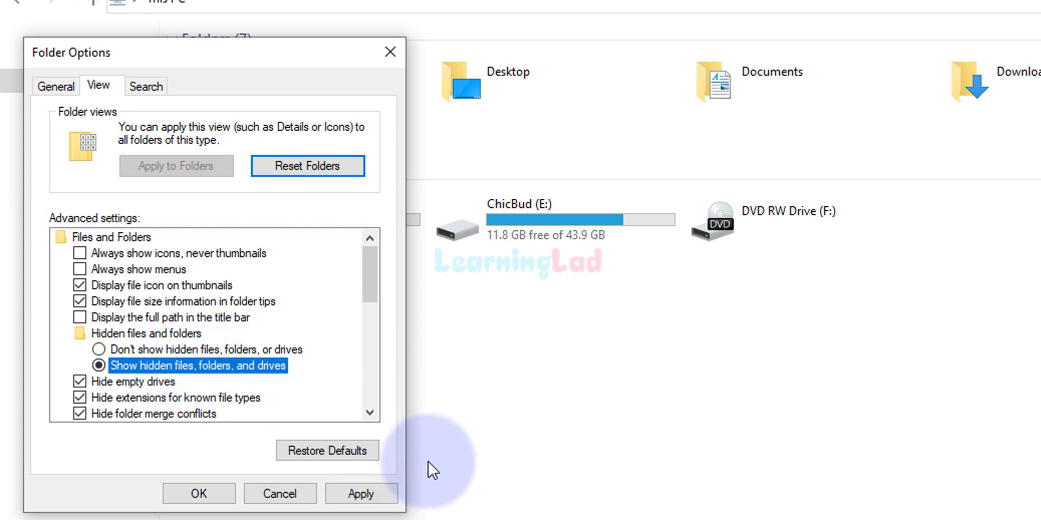
pyautogui.click(384, 495)
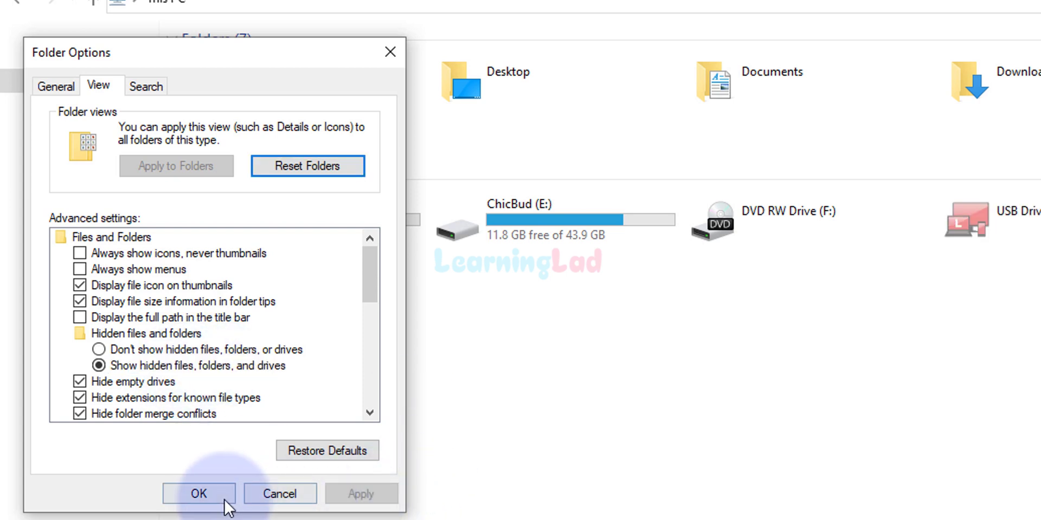
pyautogui.click(218, 515)
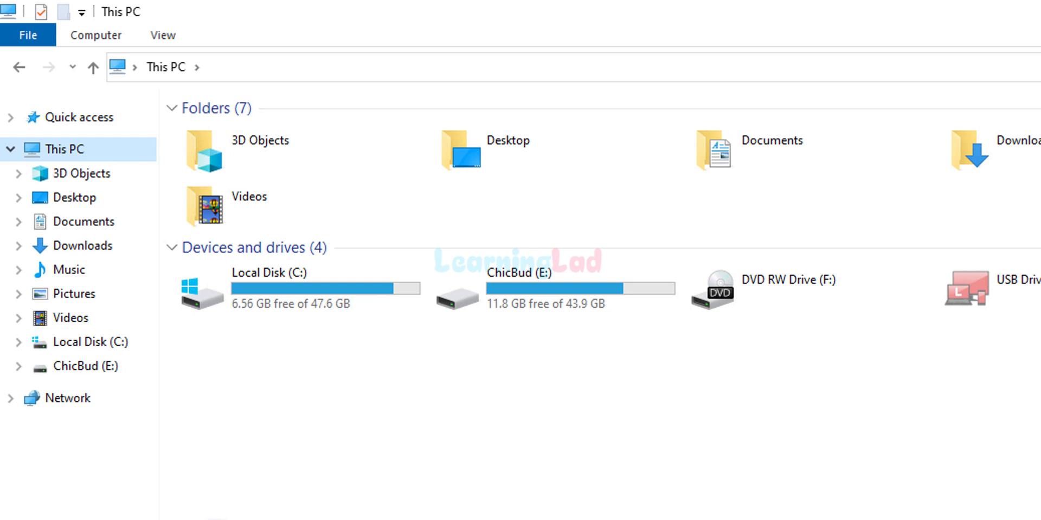
# - Open Local Disk (C:), then Users and the user's home folder
pyautogui.click(374, 296)
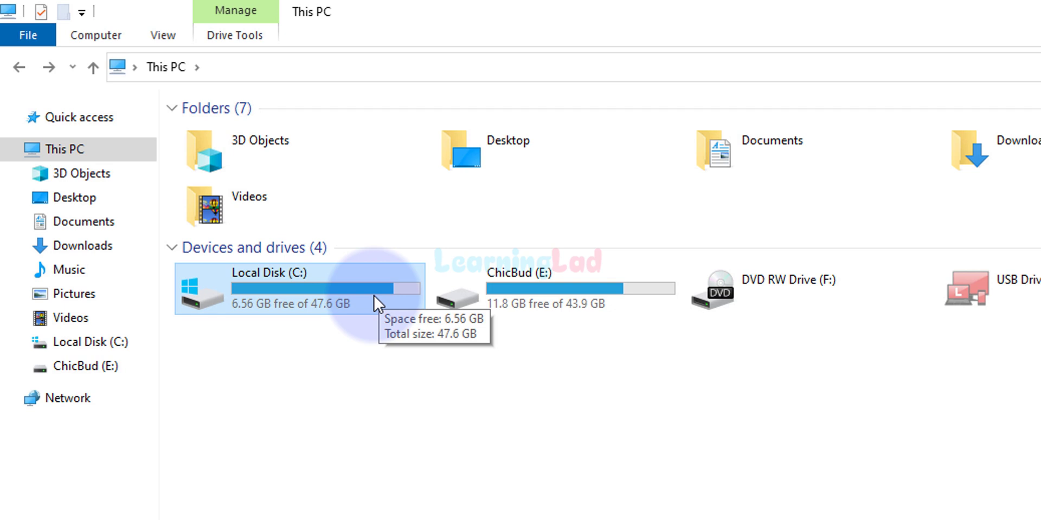
pyautogui.doubleClick(374, 296)
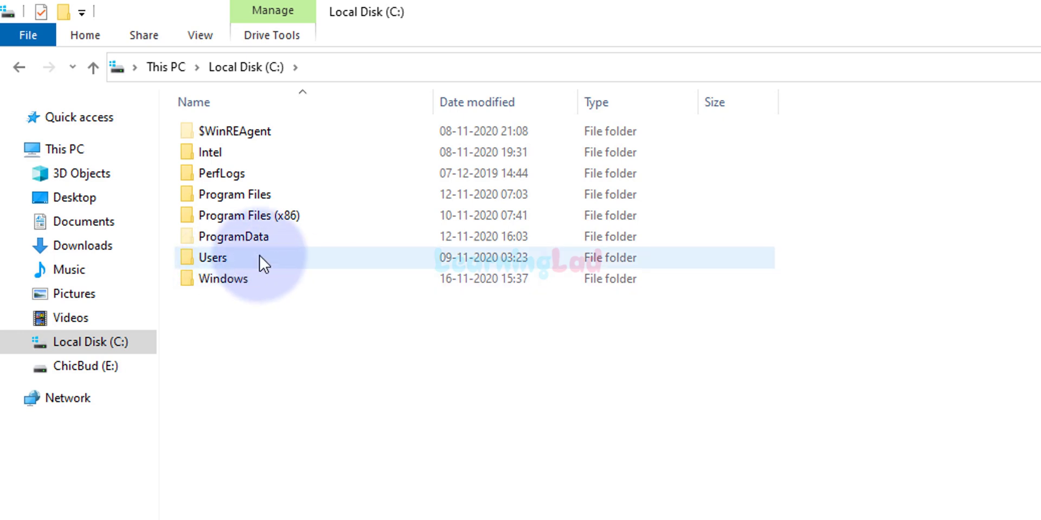
pyautogui.moveTo(259, 256)
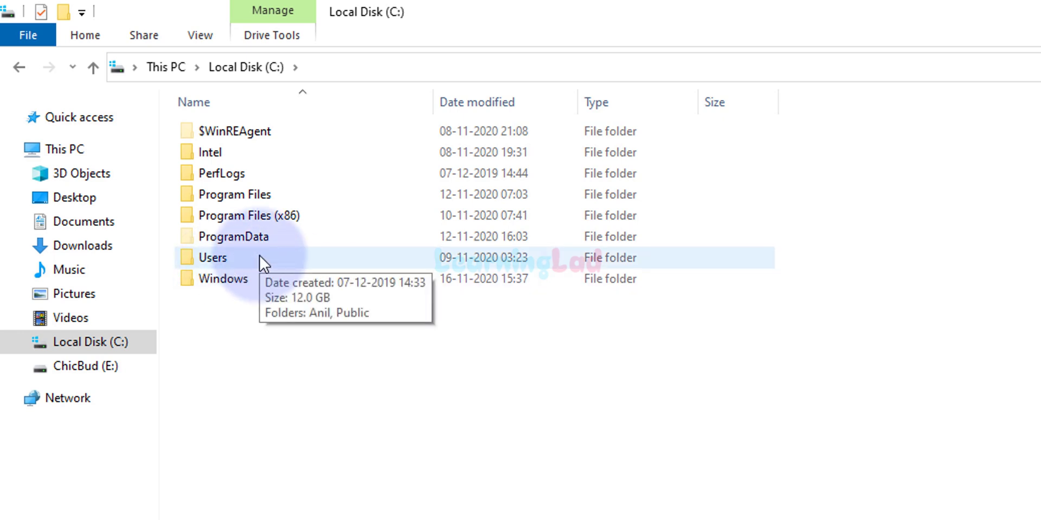
pyautogui.doubleClick(259, 256)
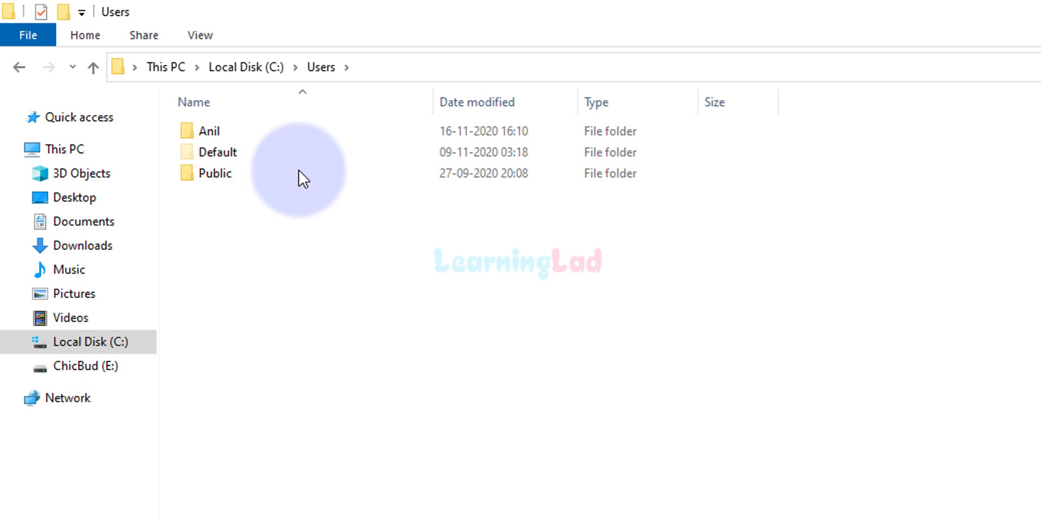
pyautogui.moveTo(256, 131)
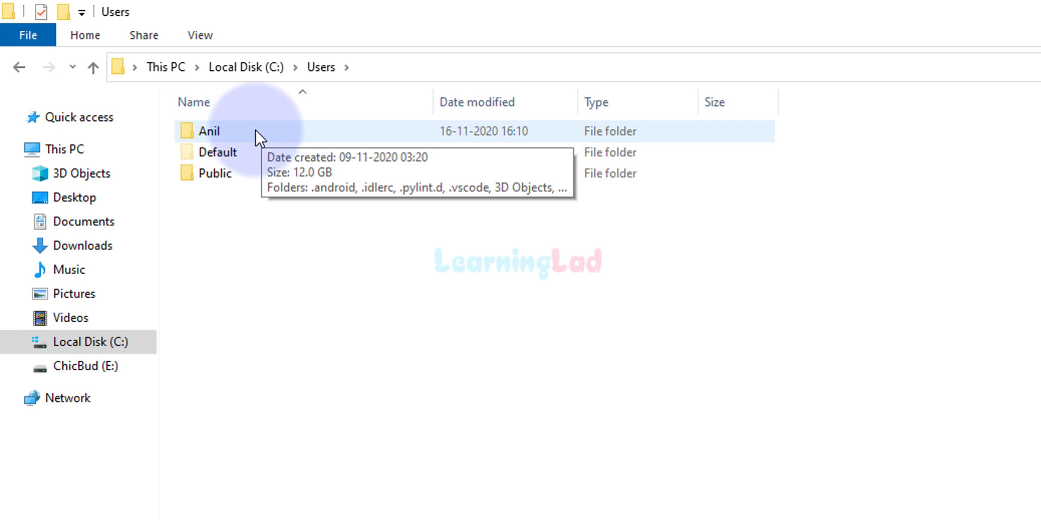
pyautogui.doubleClick(256, 131)
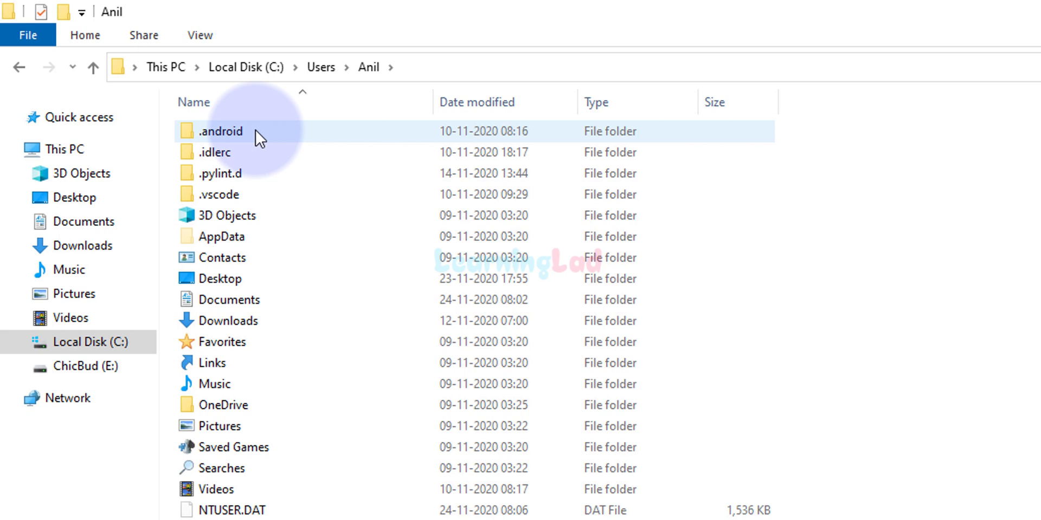
# - Go into AppData\Local\Programs and select the Python folder
pyautogui.moveTo(249, 234)
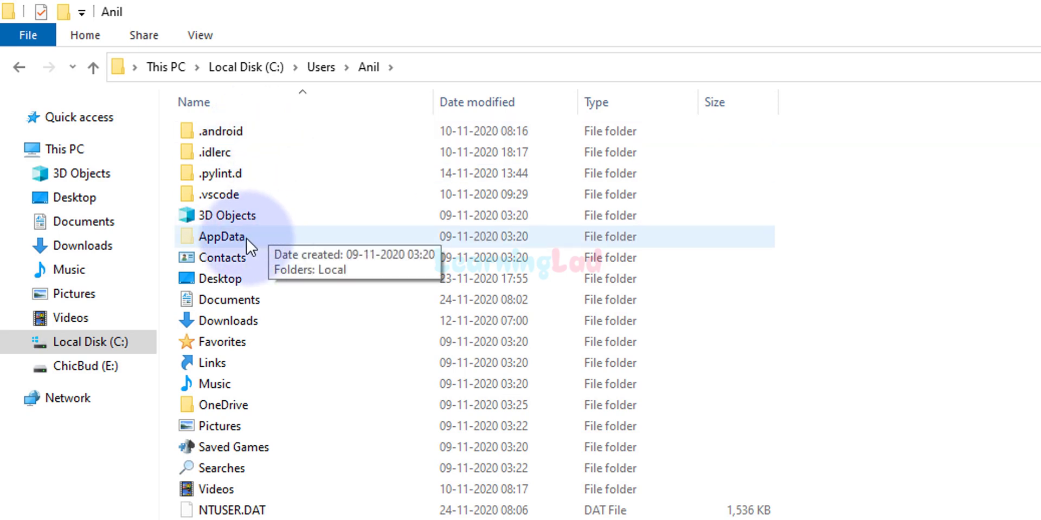
pyautogui.doubleClick(285, 238)
pyautogui.moveTo(267, 136)
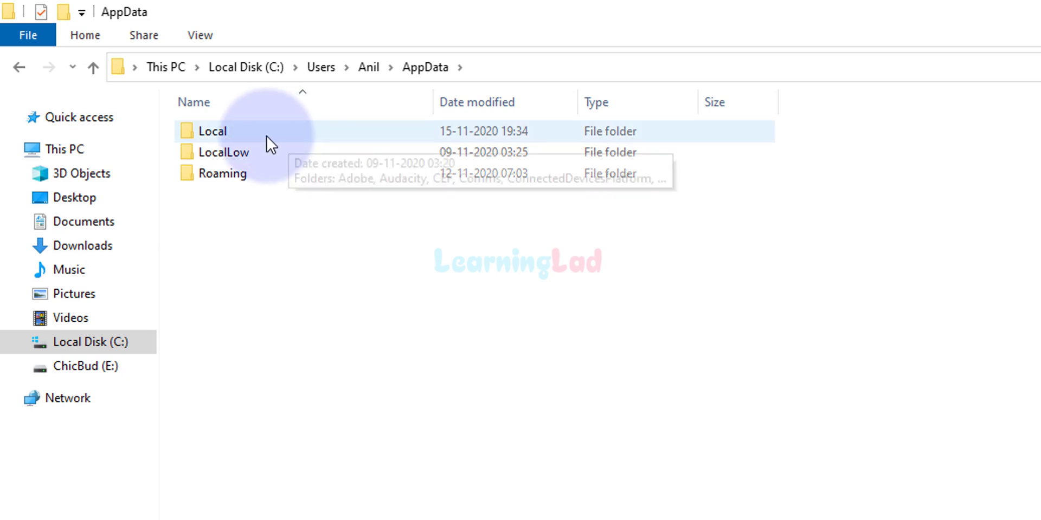
pyautogui.doubleClick(266, 136)
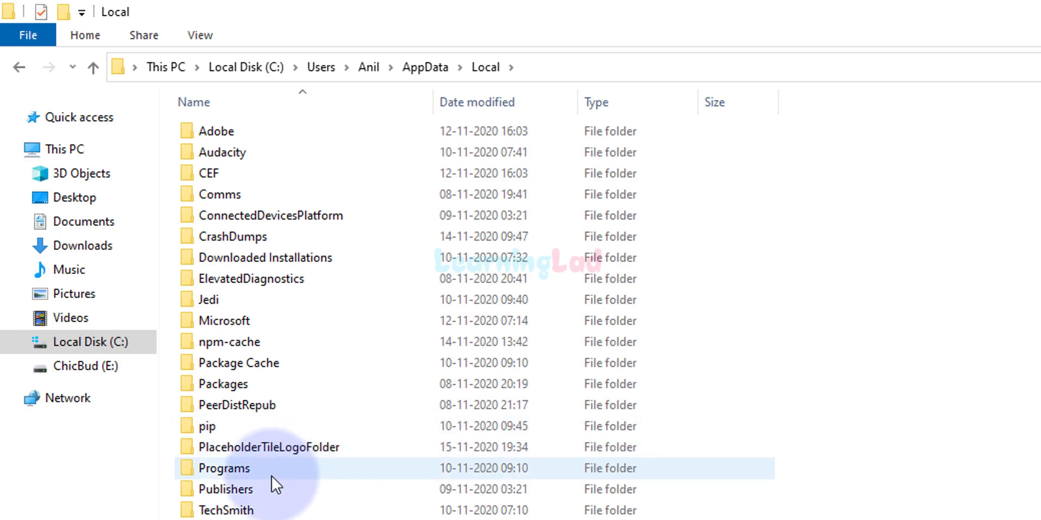
pyautogui.moveTo(272, 476)
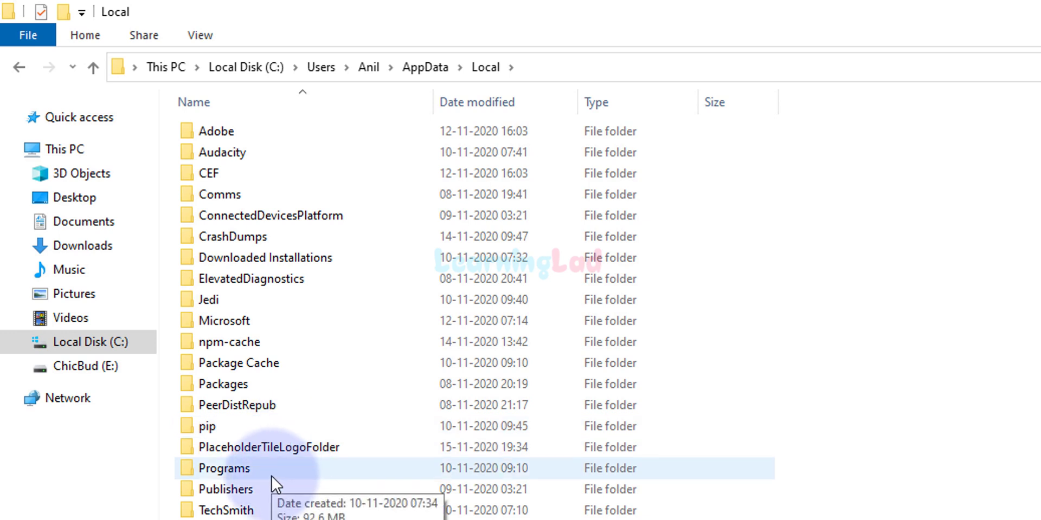
pyautogui.doubleClick(272, 477)
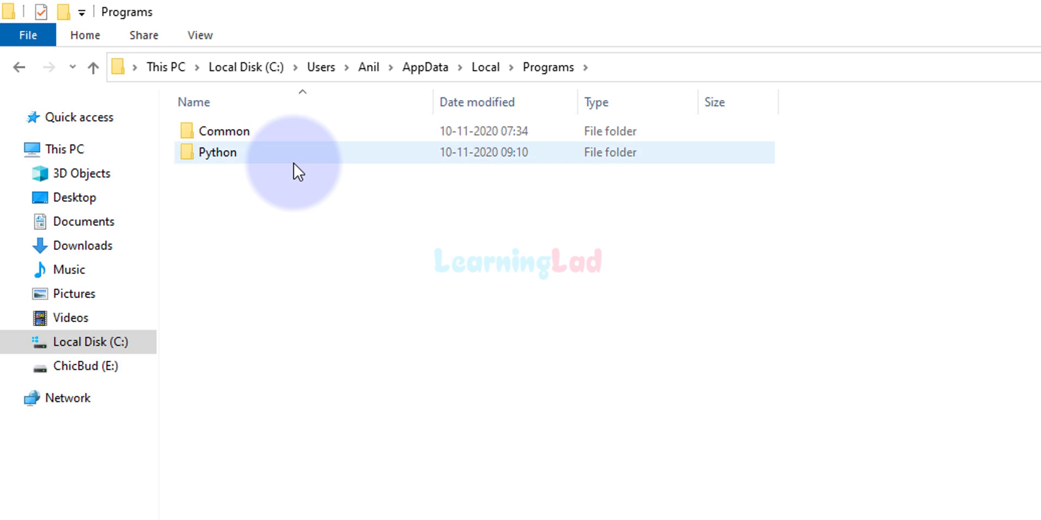
pyautogui.click(250, 157)
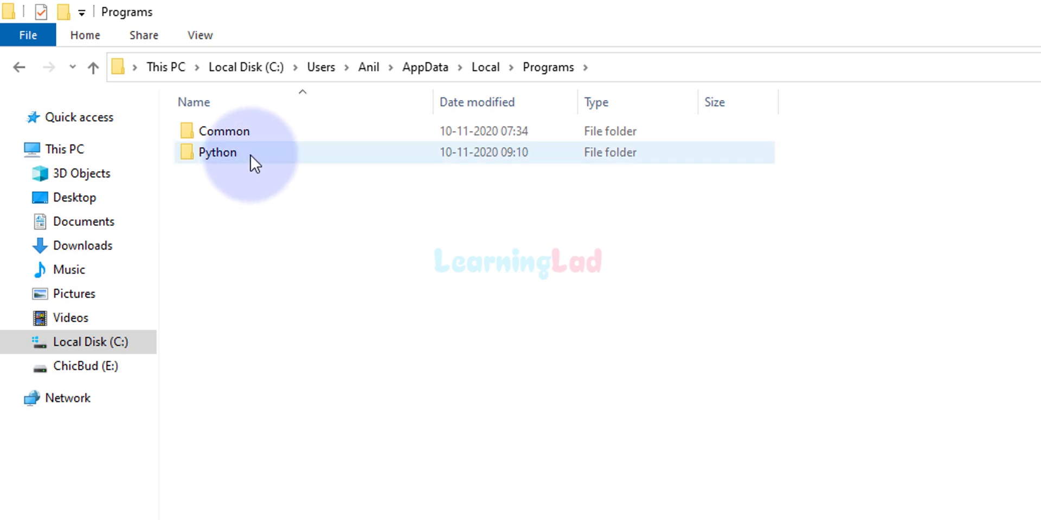
# - Open the Python folder, then Python39, to reach python.exe and Scripts
pyautogui.doubleClick(250, 156)
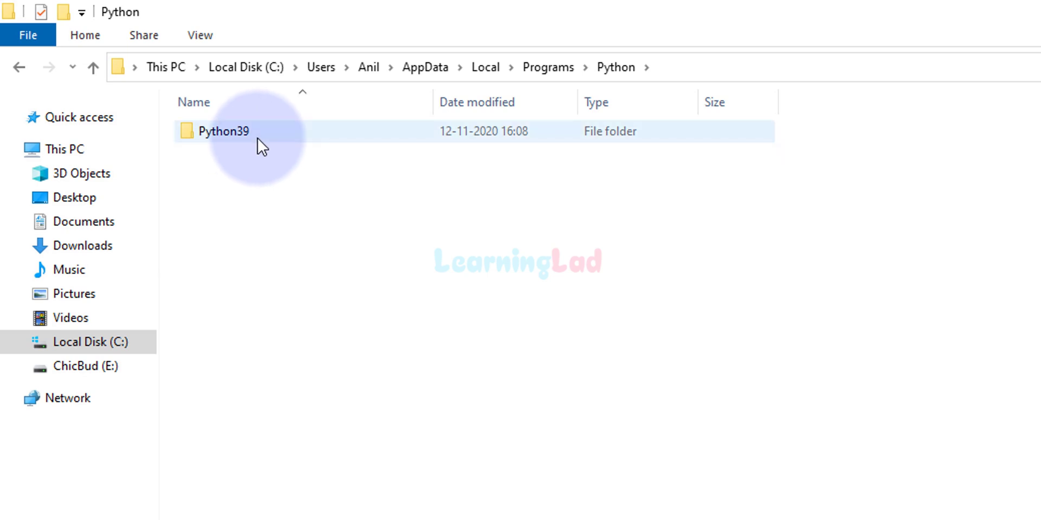
pyautogui.doubleClick(258, 139)
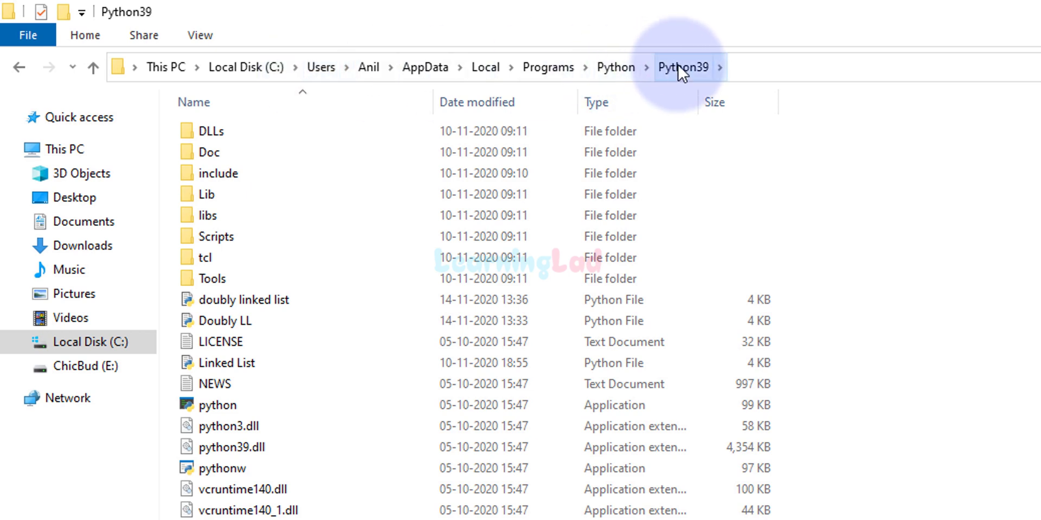
# - Copy the Python39 folder's full path from the address bar
pyautogui.click(796, 69)
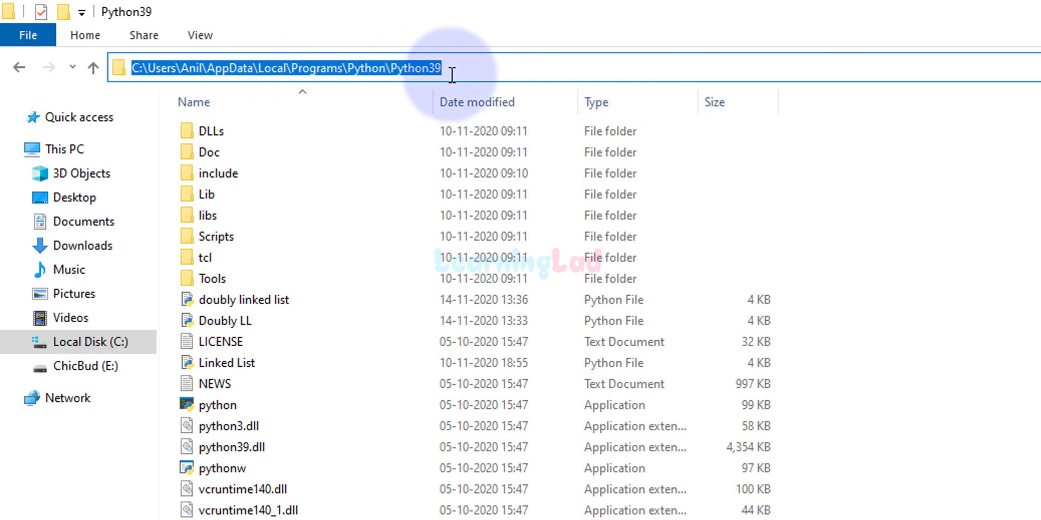
pyautogui.rightClick(411, 67)
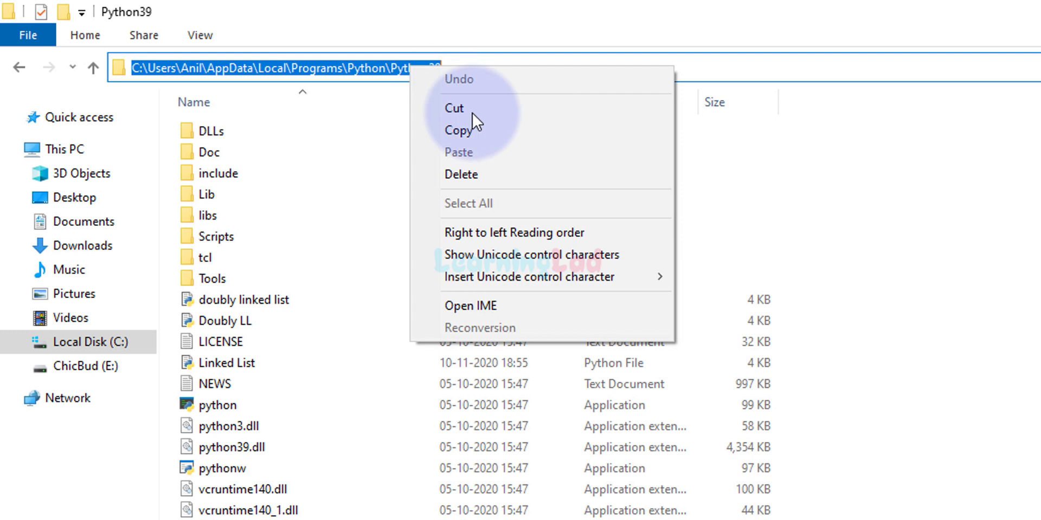
pyautogui.click(482, 130)
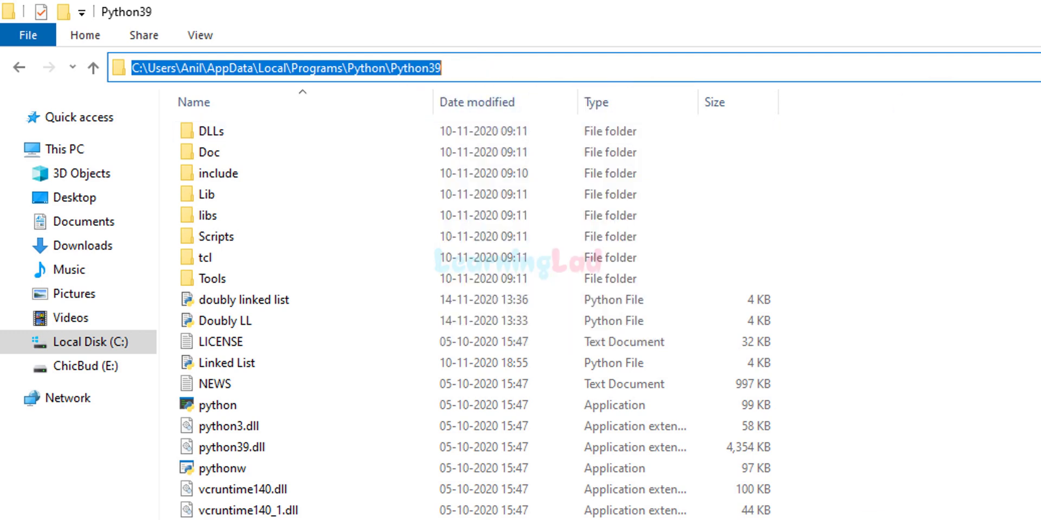
pyautogui.press('Escape')
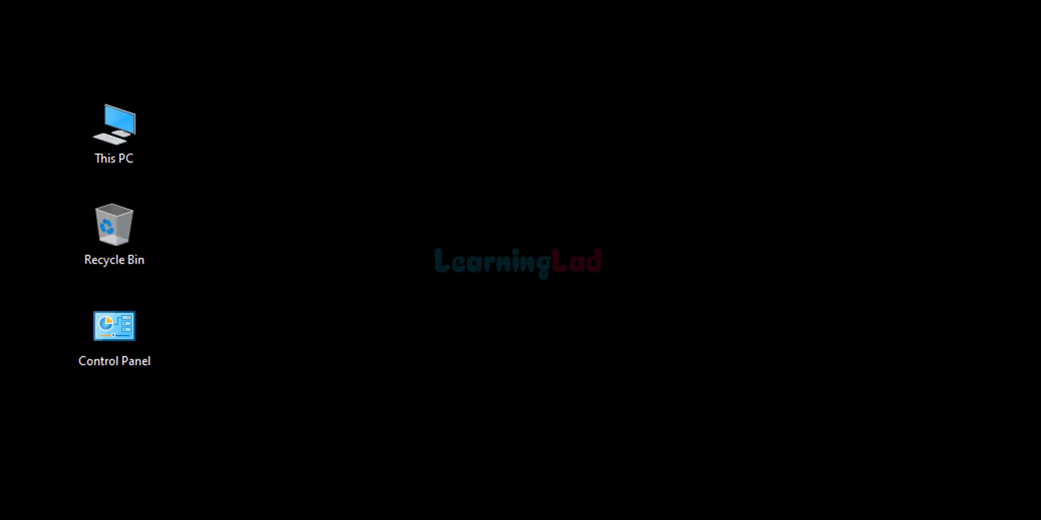
# - Search 'environment' in Start and open Edit the system environment variables
pyautogui.click(23, 500)
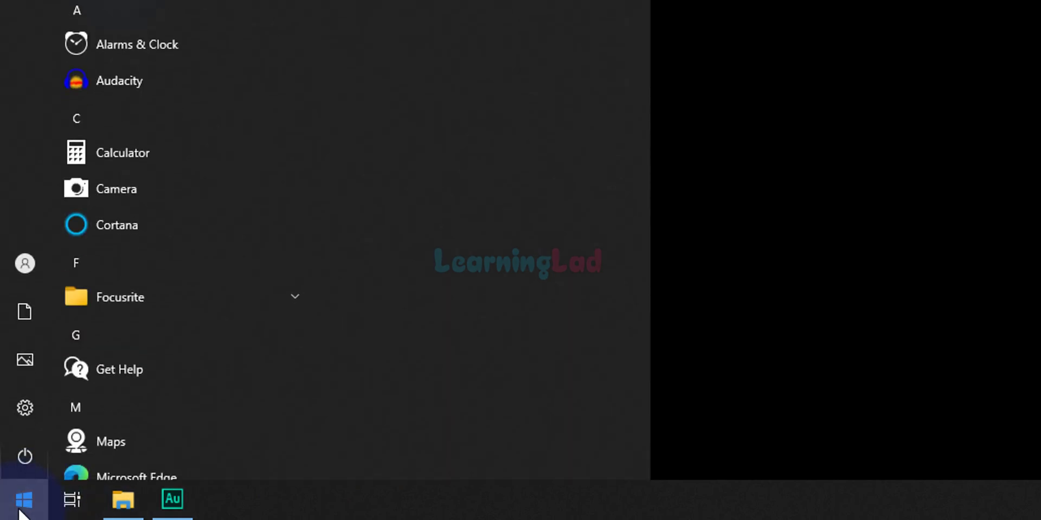
pyautogui.write('envio')
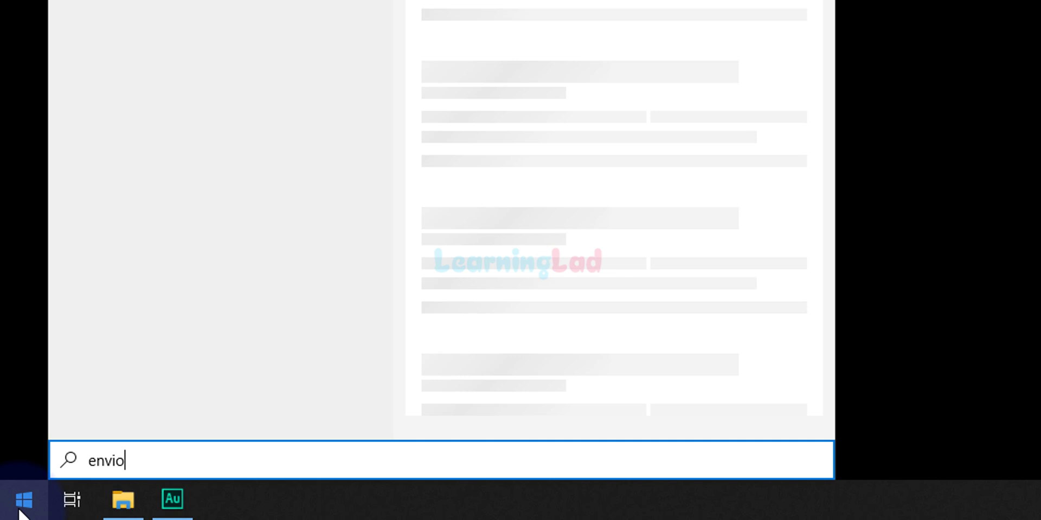
pyautogui.press('BackSpace')
pyautogui.write('ronment')
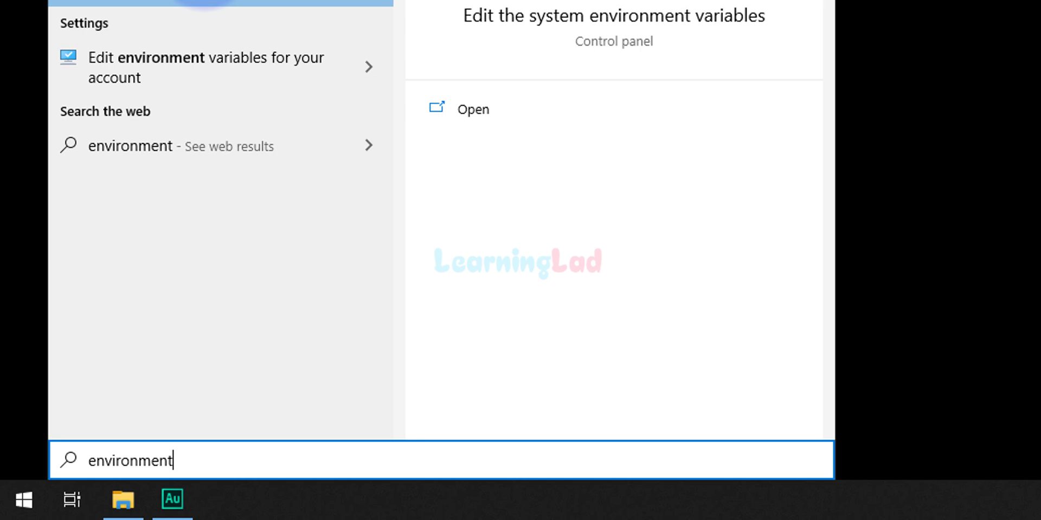
pyautogui.click(205, 3)
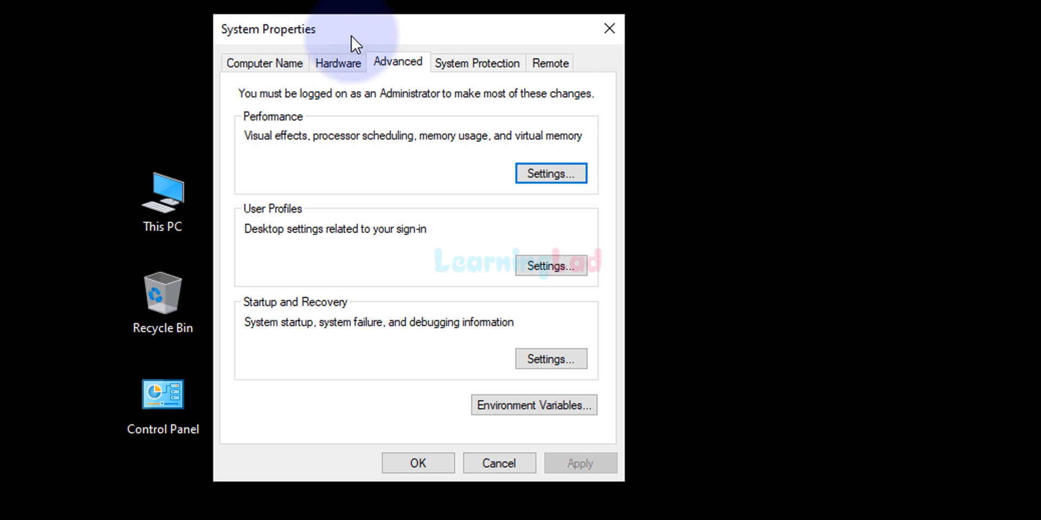
# - Open Environment Variables and start editing the system Path variable
pyautogui.click(535, 409)
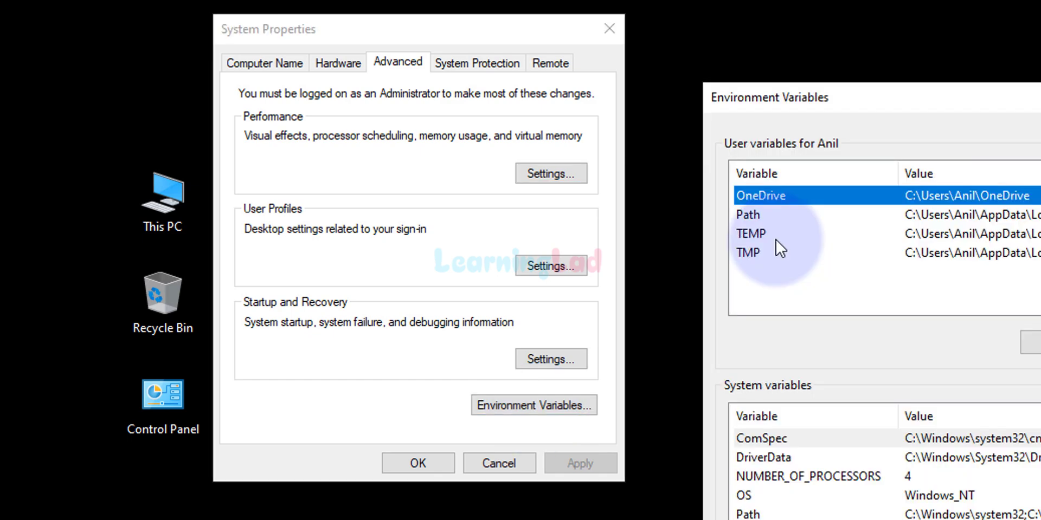
pyautogui.moveTo(770, 99); pyautogui.dragTo(599, 11)
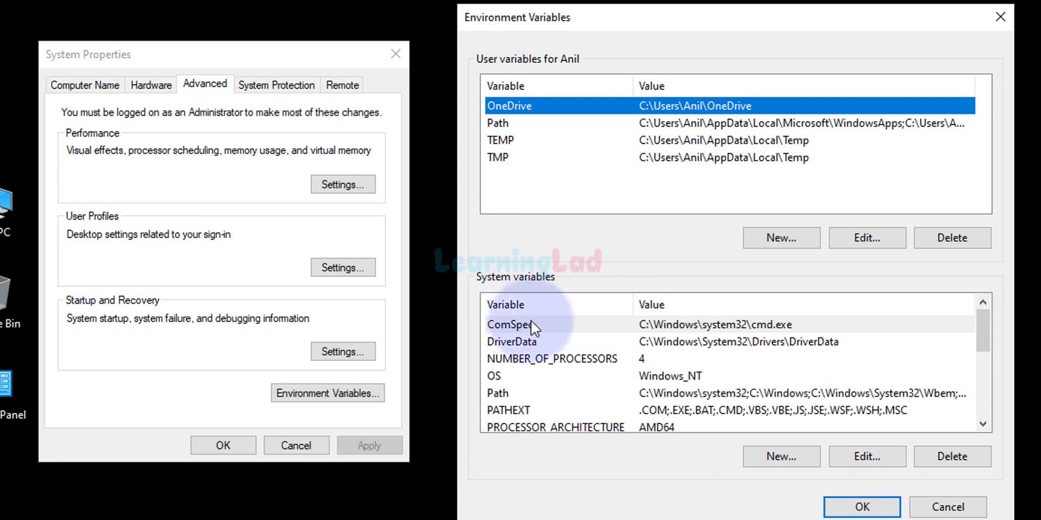
pyautogui.scroll(-3, 565, 376)
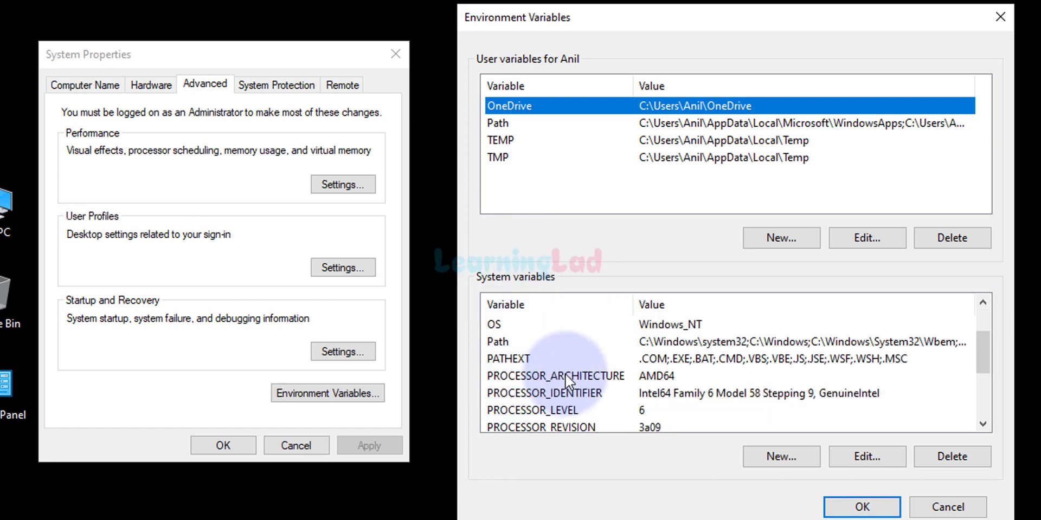
pyautogui.scroll(3, 566, 380)
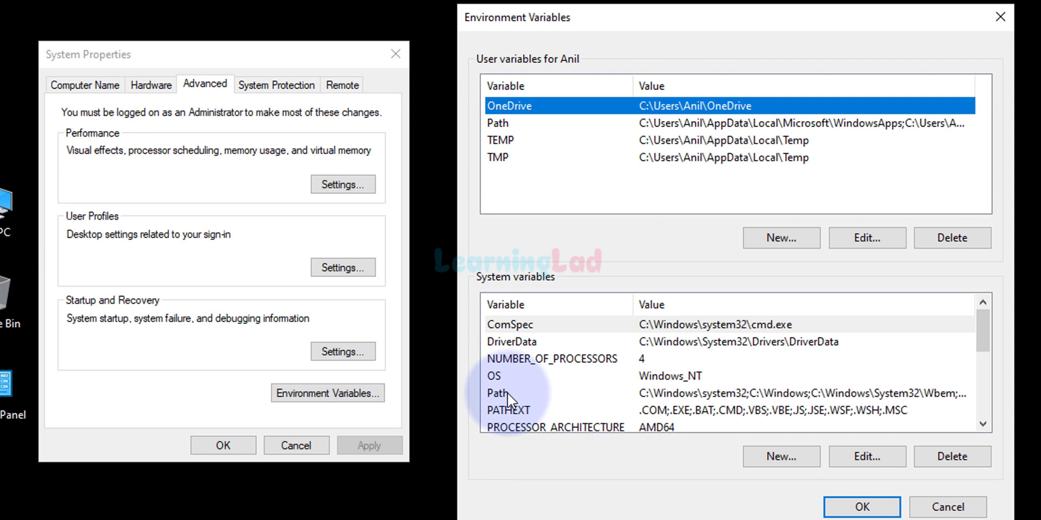
pyautogui.click(596, 394)
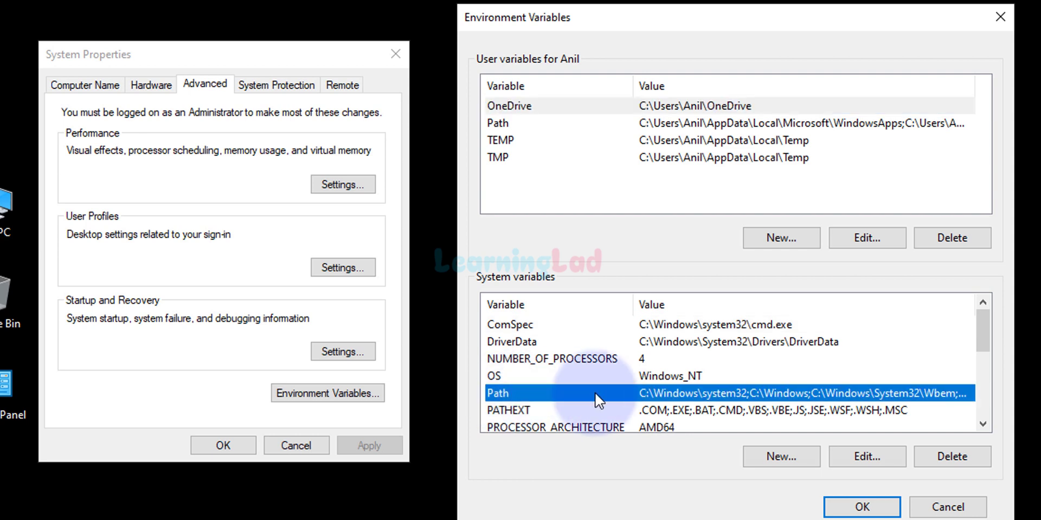
pyautogui.click(869, 457)
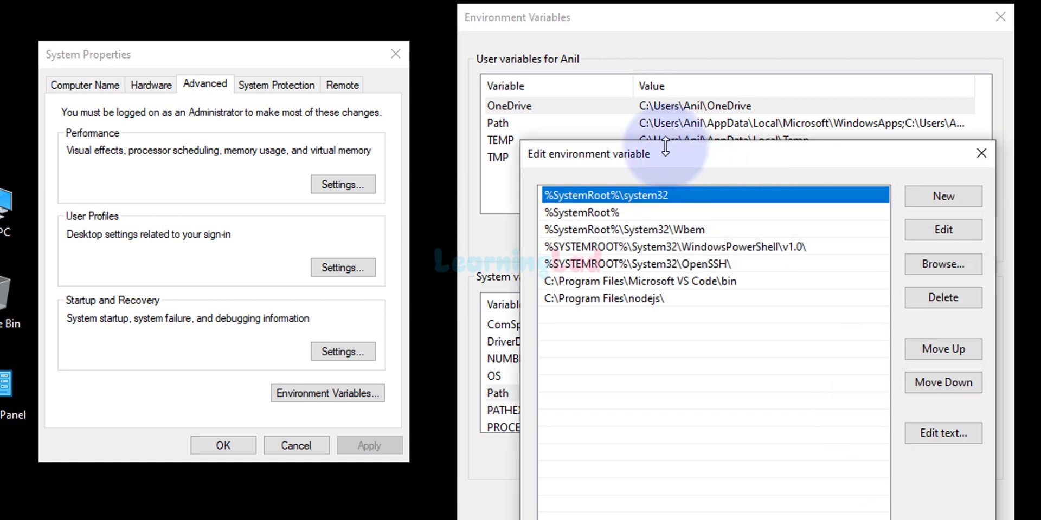
# - Add a new Path entry with the pasted Python39 folder path plus a trailing backslash
pyautogui.moveTo(663, 153); pyautogui.dragTo(640, 76)
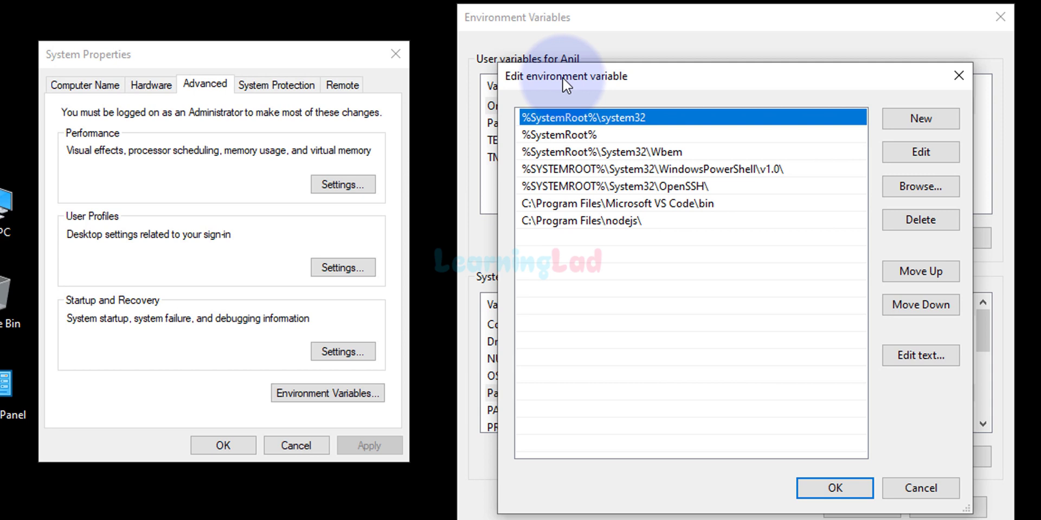
pyautogui.click(949, 111)
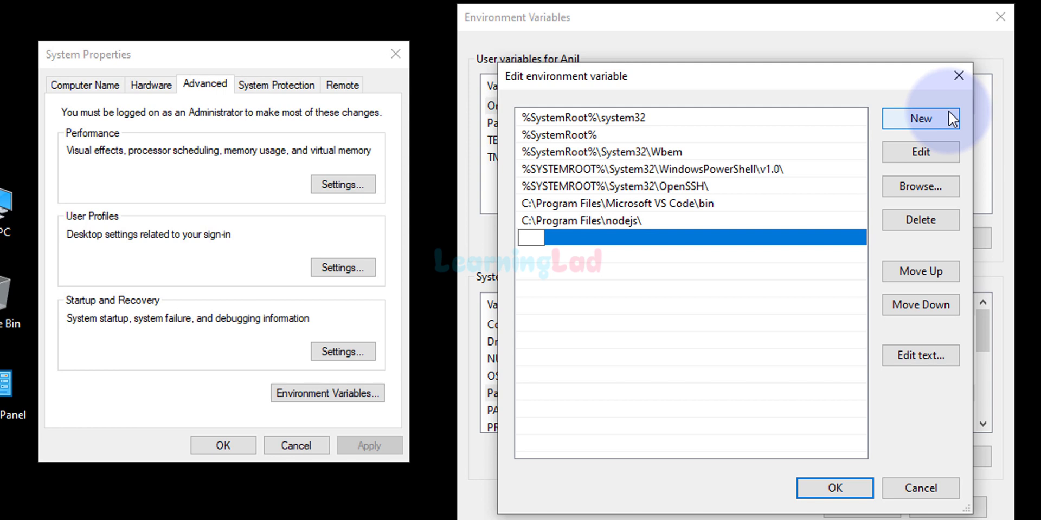
pyautogui.hotkey('ctrl', 'v')
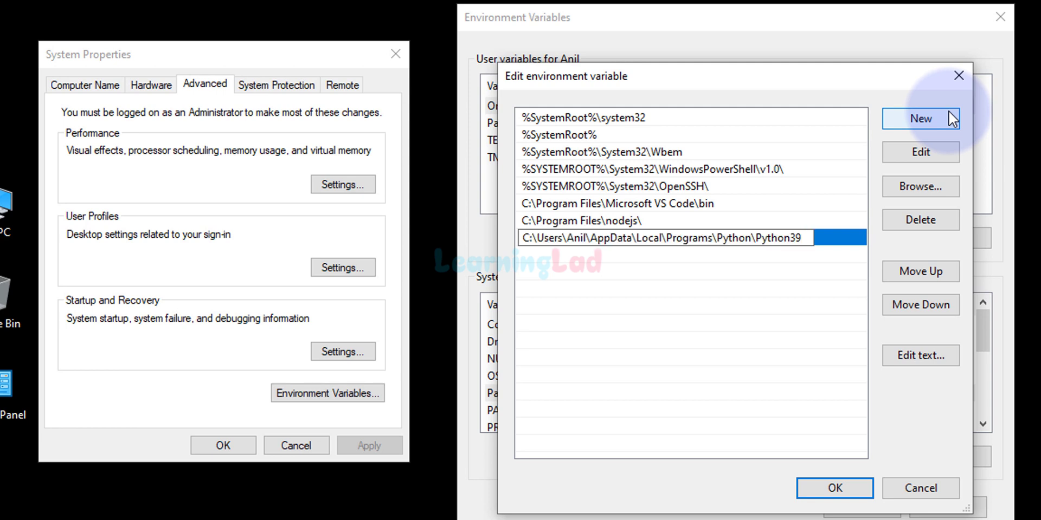
pyautogui.hotkey('ctrl', 'z')
pyautogui.rightClick(533, 238)
pyautogui.click(610, 309)
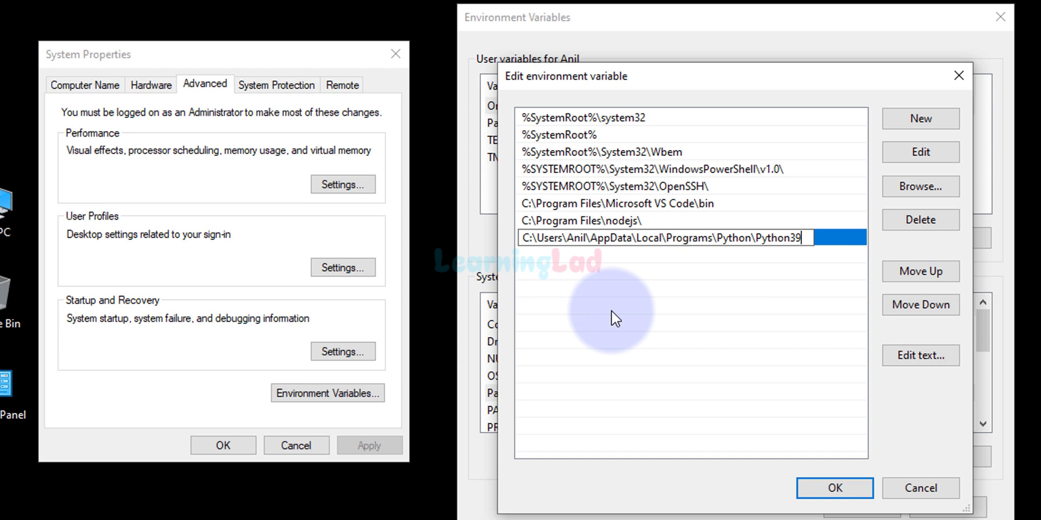
pyautogui.write('\\')
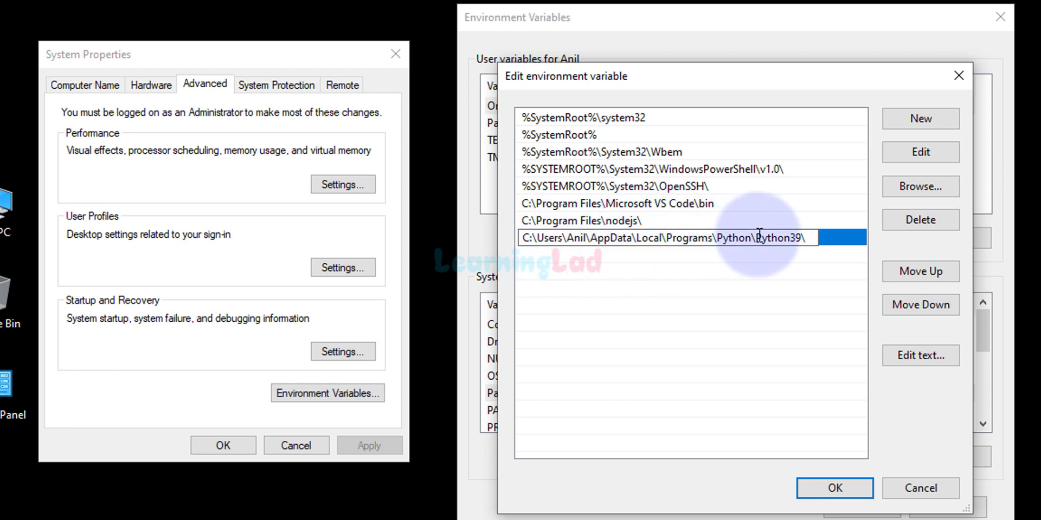
pyautogui.click(794, 308)
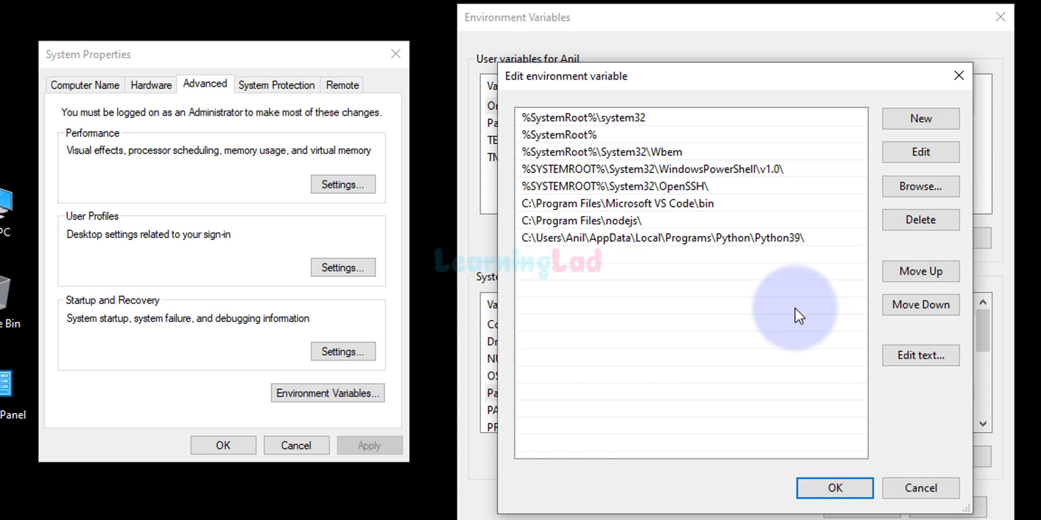
# - Add another Path entry for the Python39 Scripts\ folder
pyautogui.click(913, 125)
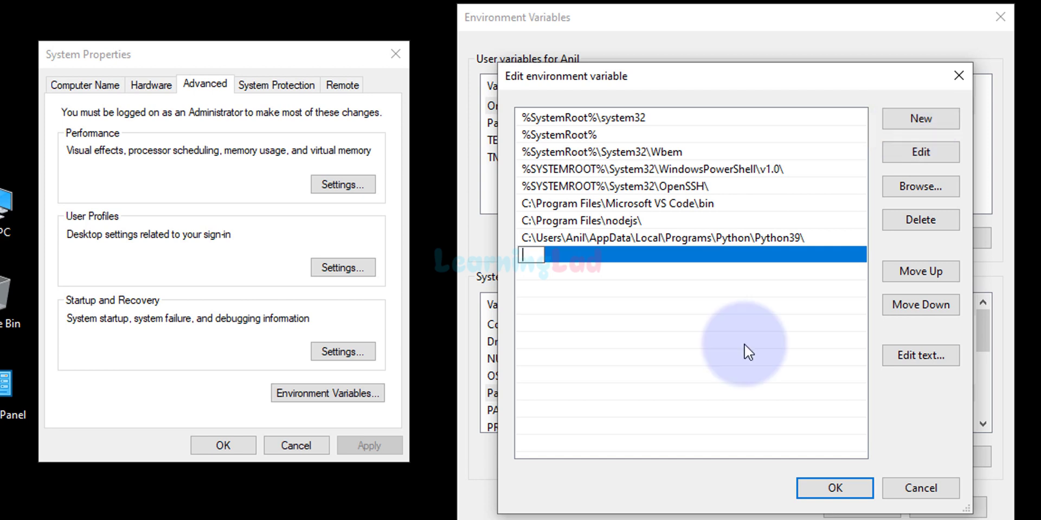
pyautogui.hotkey('ctrl', 'v')
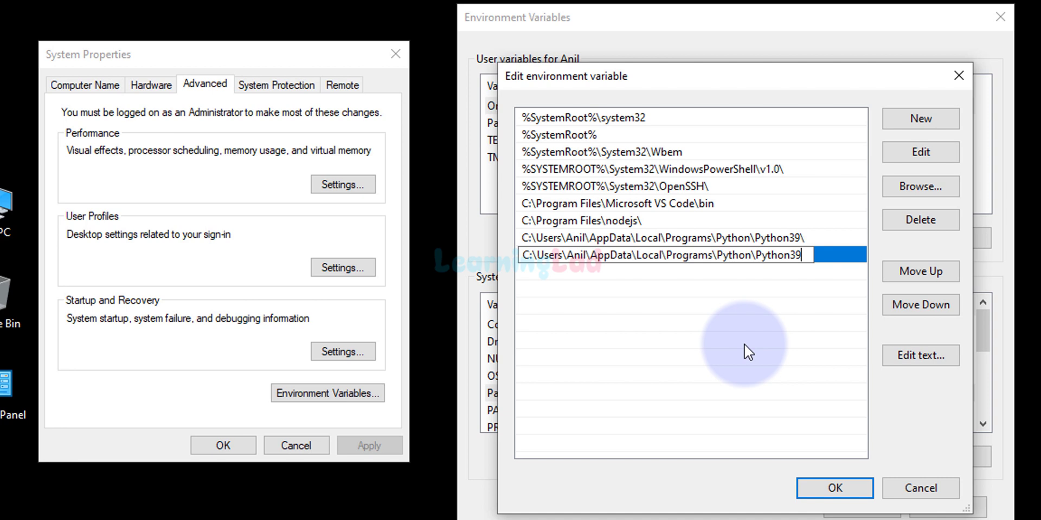
pyautogui.write('\\Scripts')
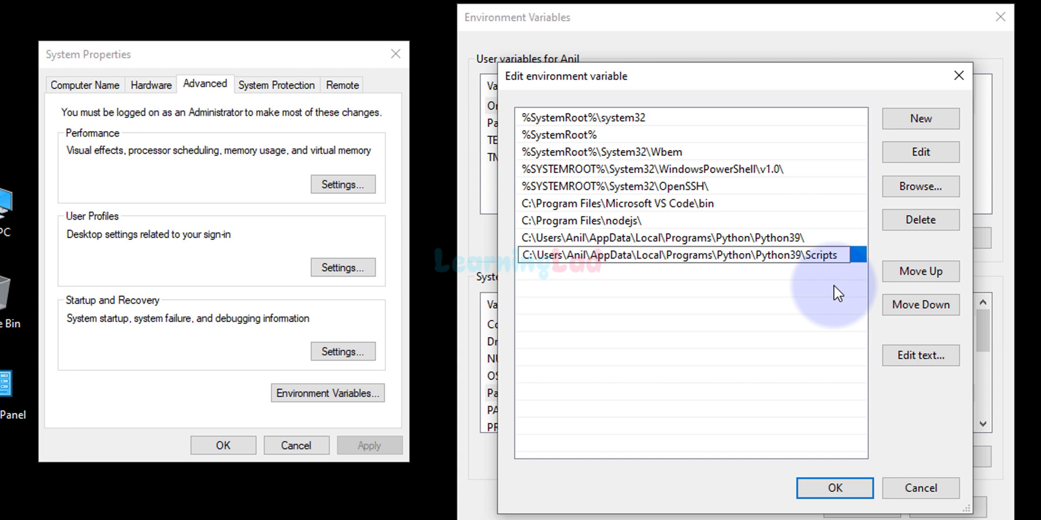
pyautogui.write('\\')
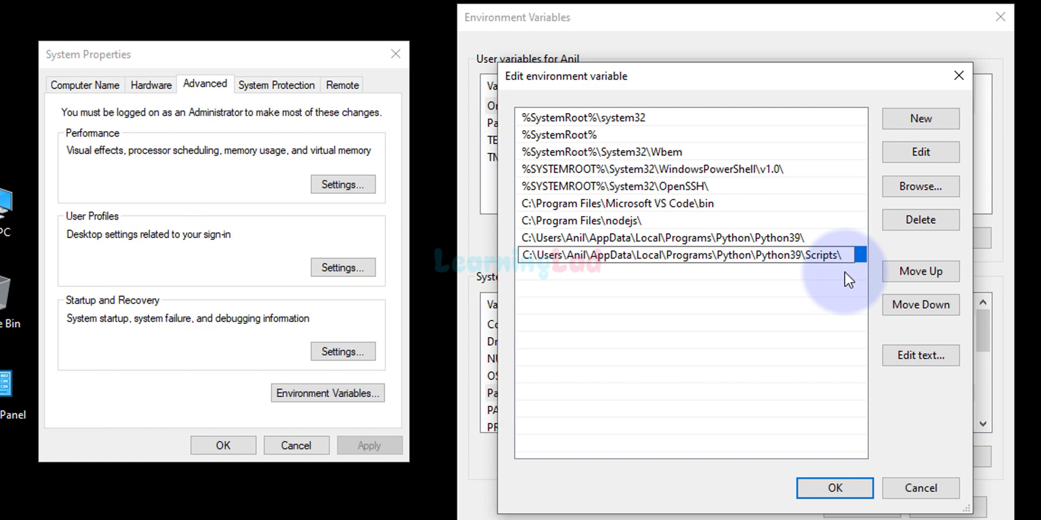
pyautogui.click(728, 334)
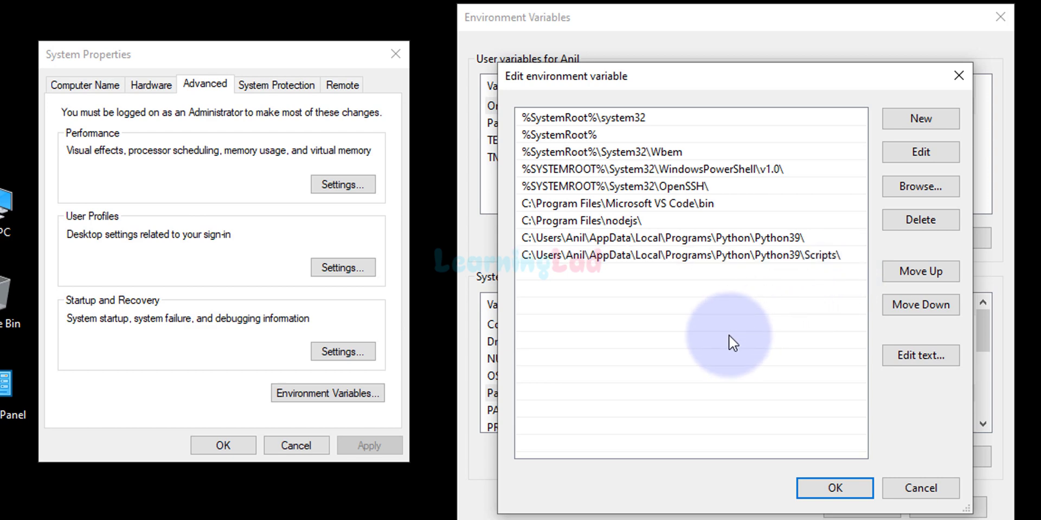
# - Confirm with OK in Edit environment variable, Environment Variables and System Properties
pyautogui.click(836, 488)
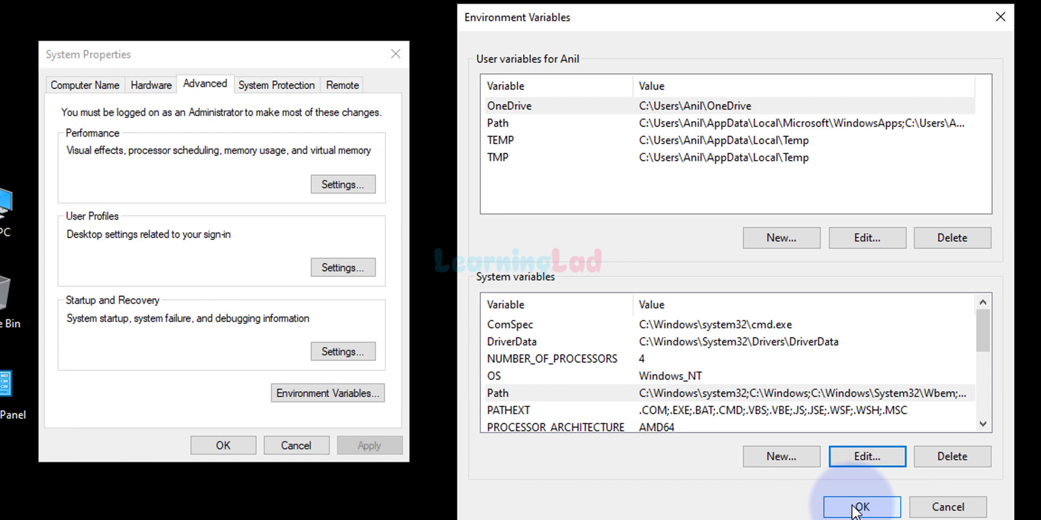
pyautogui.click(854, 509)
pyautogui.click(221, 446)
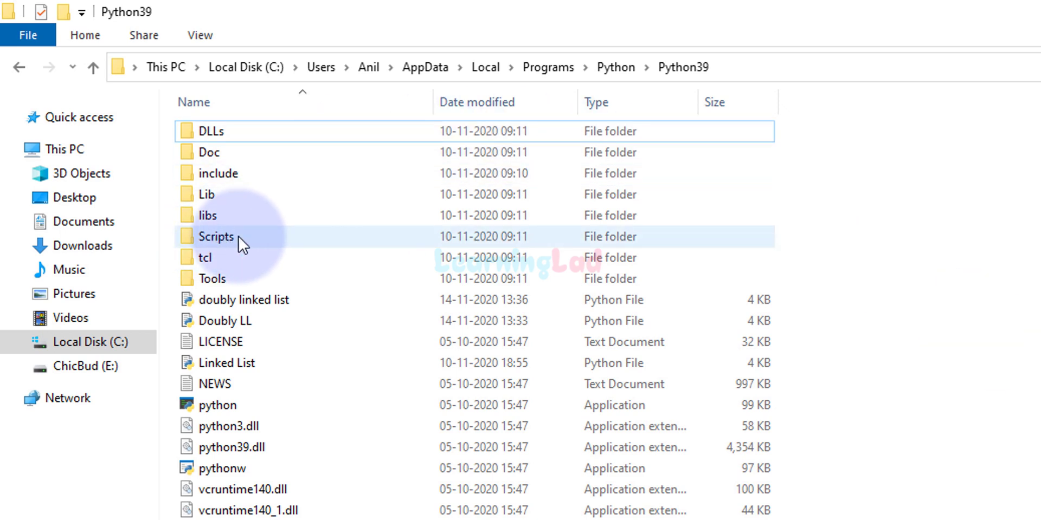
# - Browse the Python39 Scripts folder, then launch Command Prompt from a 'cmd' search
pyautogui.moveTo(242, 237)
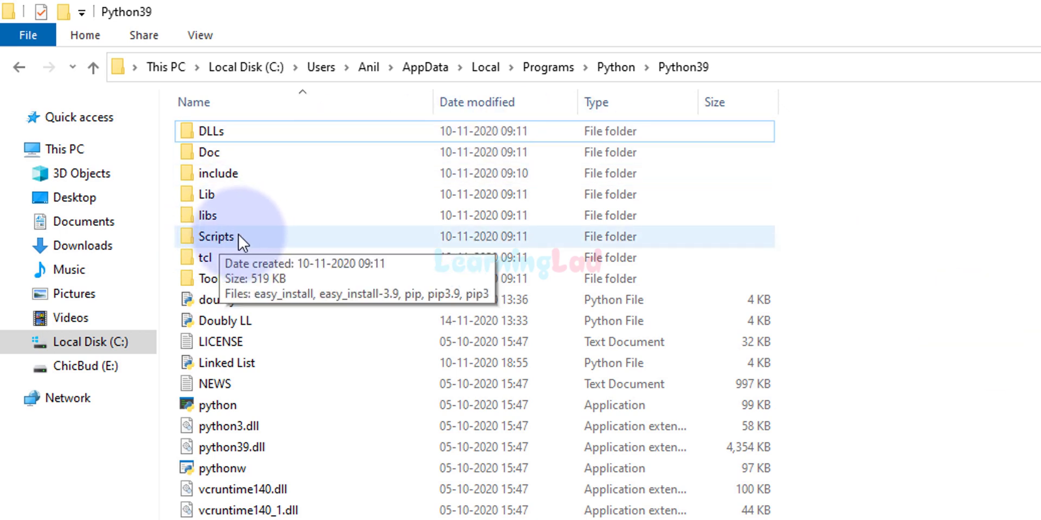
pyautogui.doubleClick(279, 241)
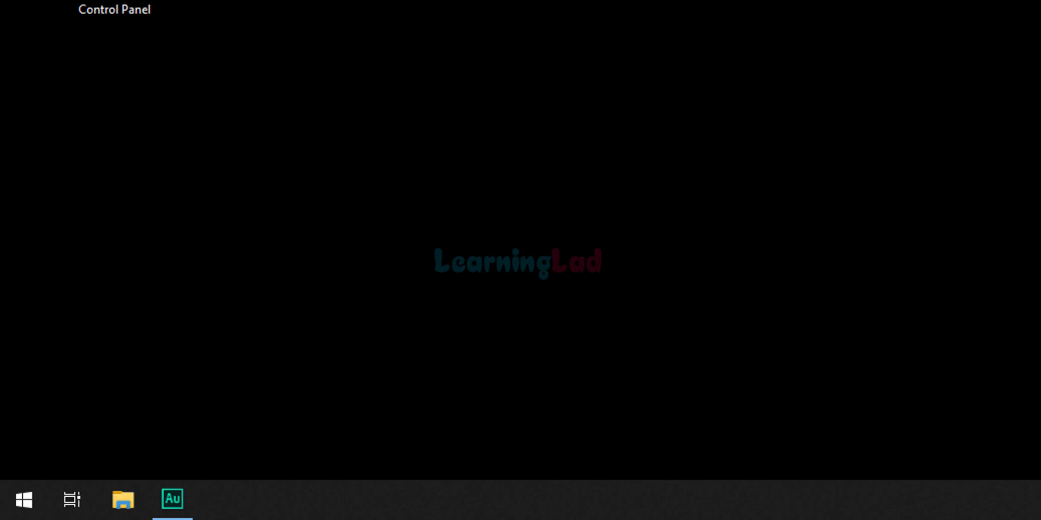
pyautogui.press('super')
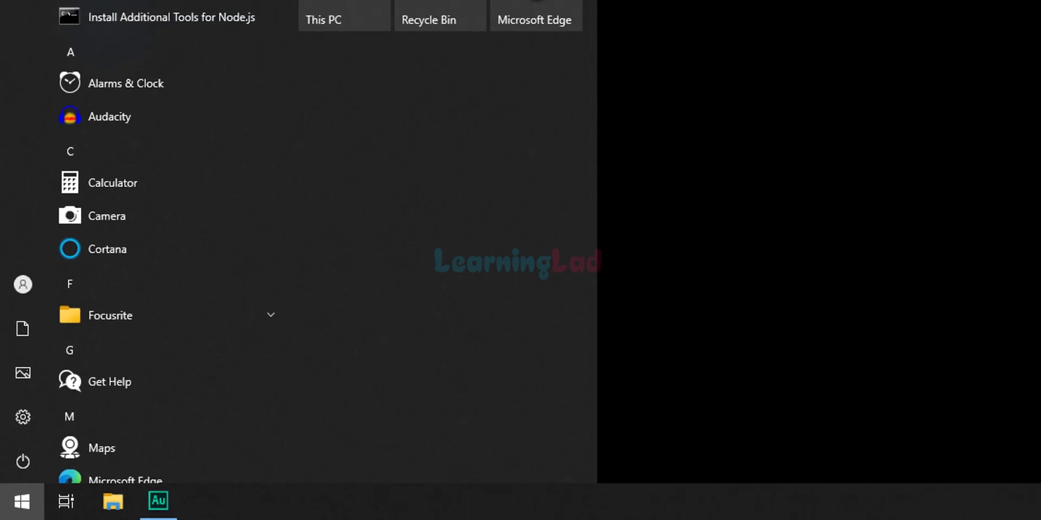
pyautogui.write('cmd')
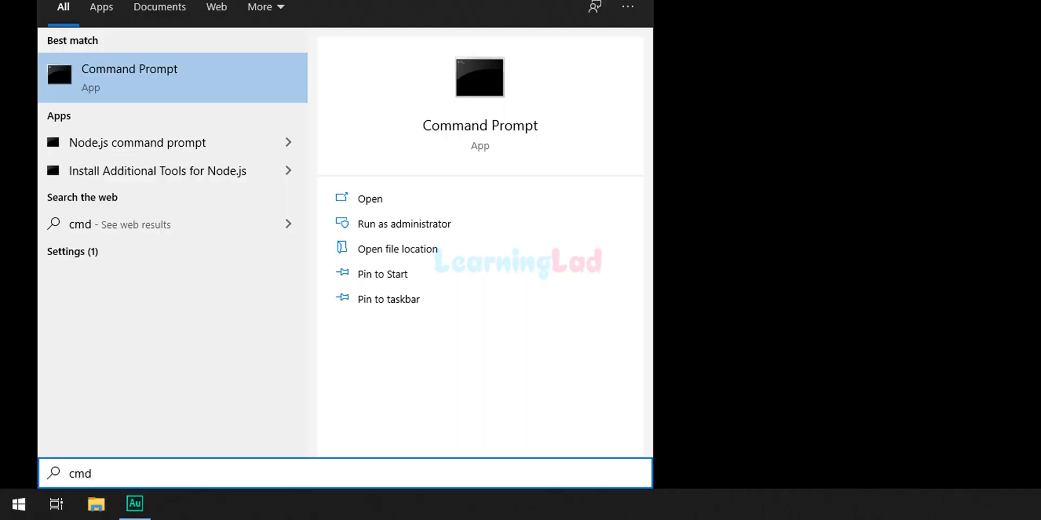
pyautogui.click(191, 69)
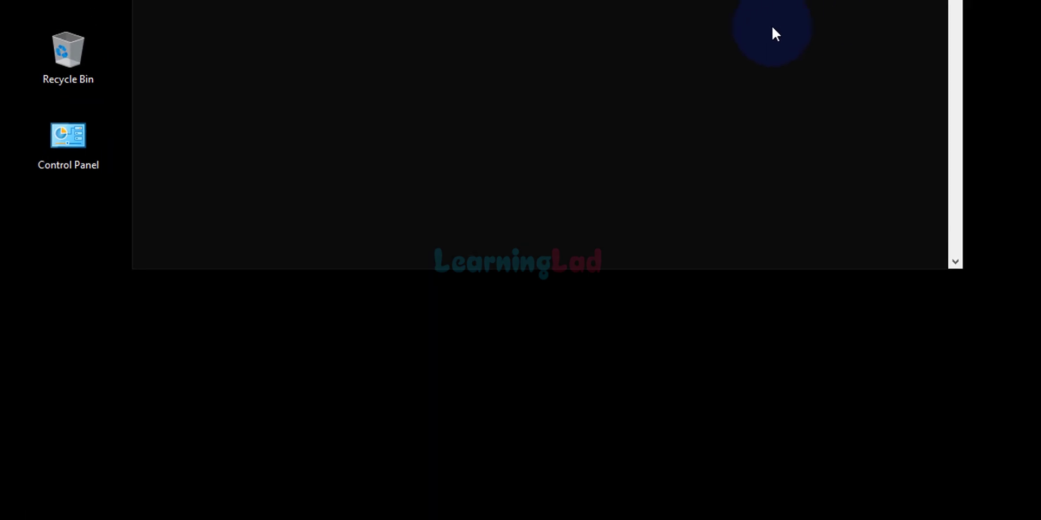
# - Run python --version in Command Prompt to confirm it reports Python 3.9.0
pyautogui.click(899, 262)
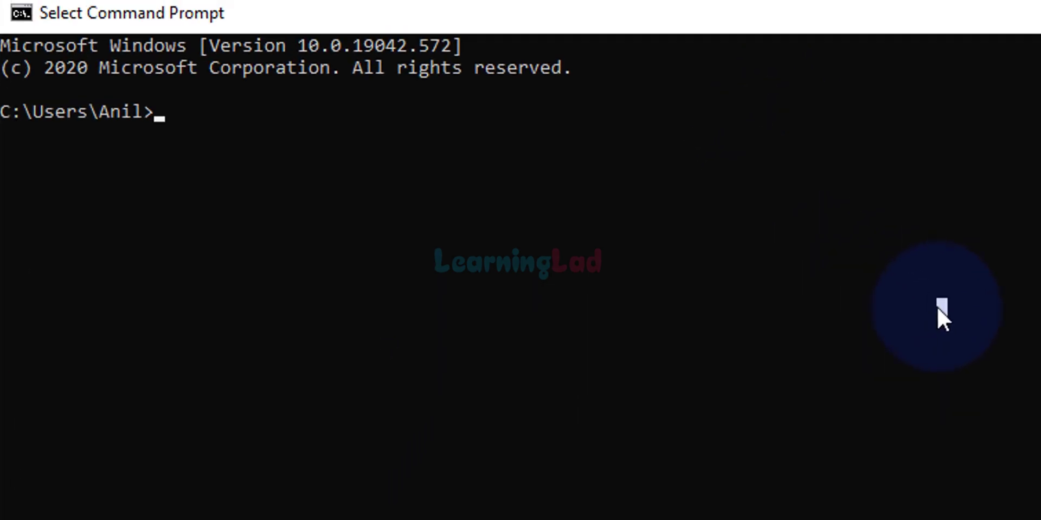
pyautogui.write('py')
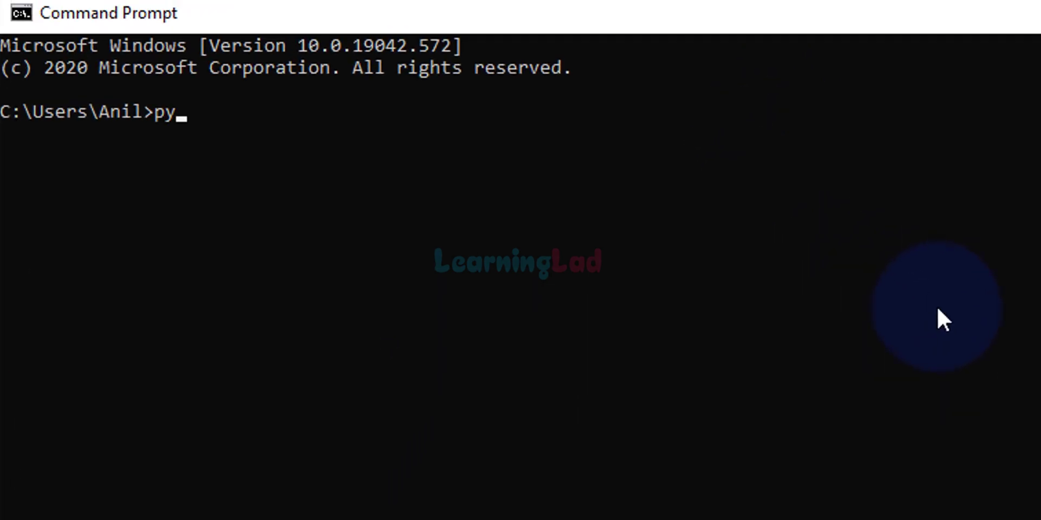
pyautogui.write('thon --')
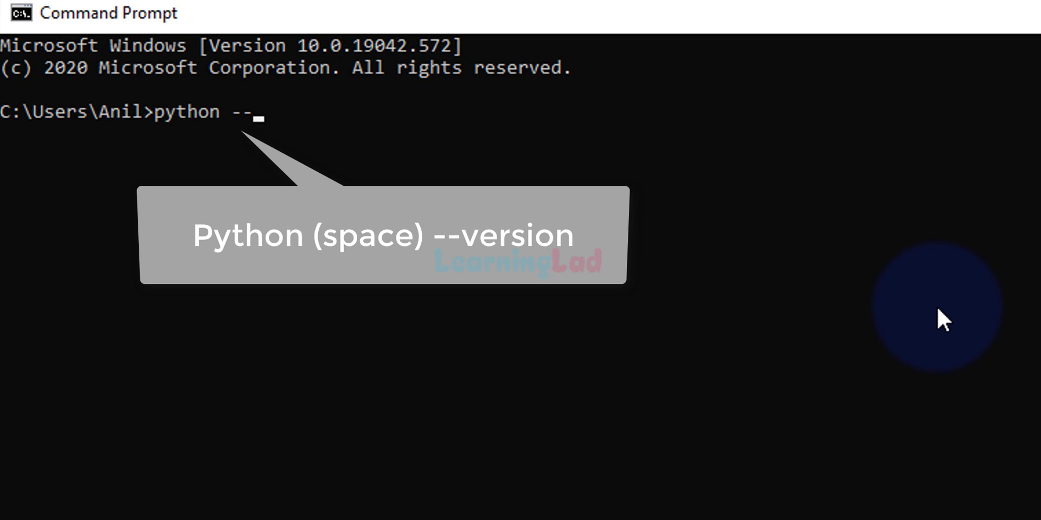
pyautogui.write('version')
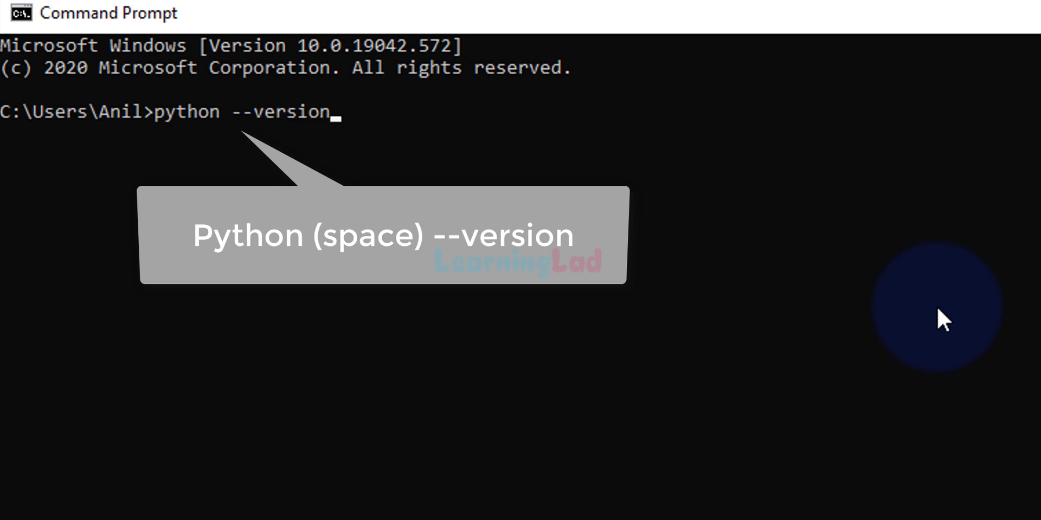
pyautogui.press('Return')
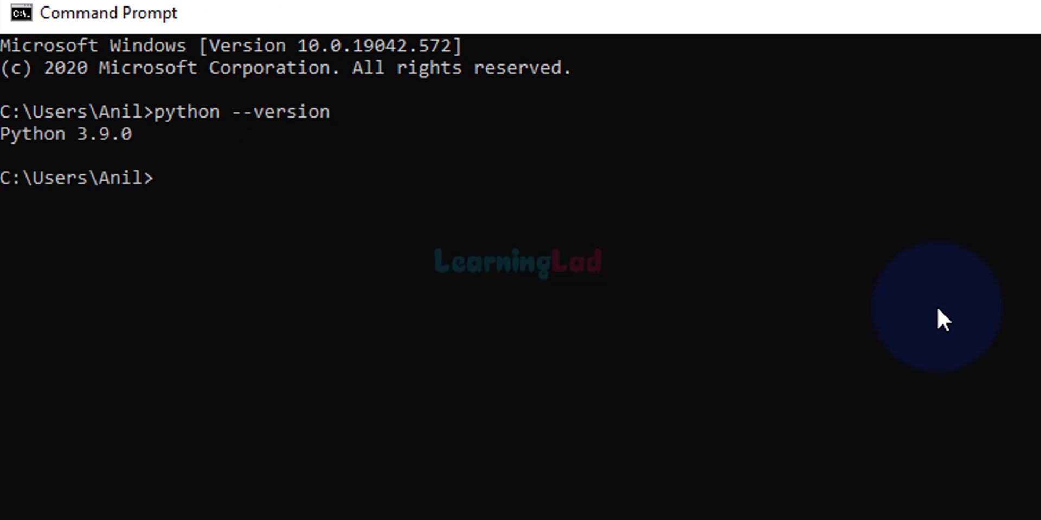